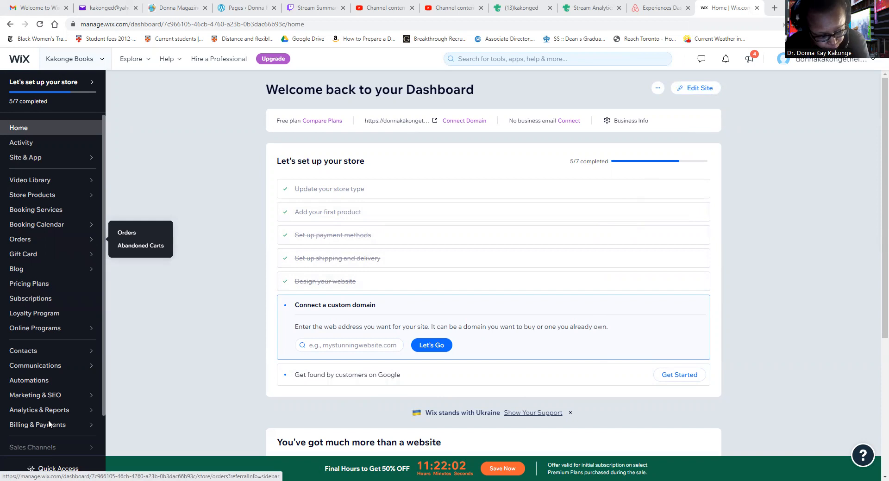
Open the site for editing and review the home page's sections from the header down to the footer.
{"action": "left_click", "coordinate": [690, 95]}
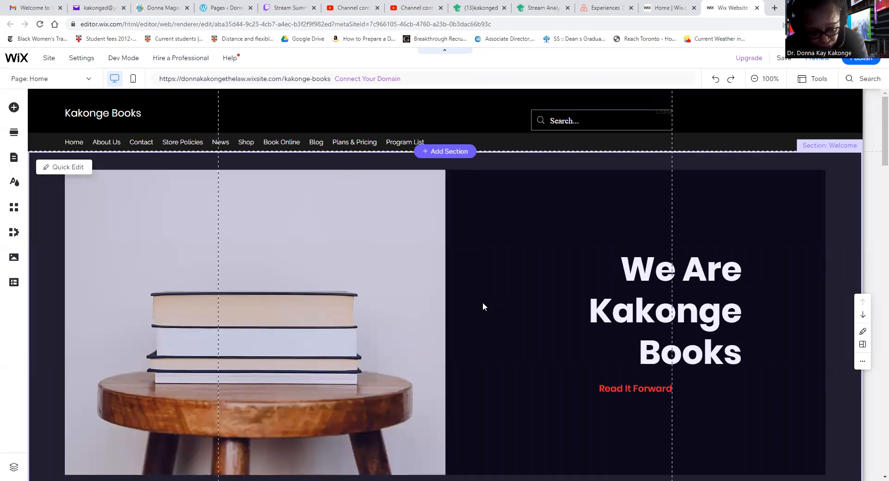
{"action": "scroll", "coordinate": [528, 308], "scroll_direction": "down", "scroll_amount": 6}
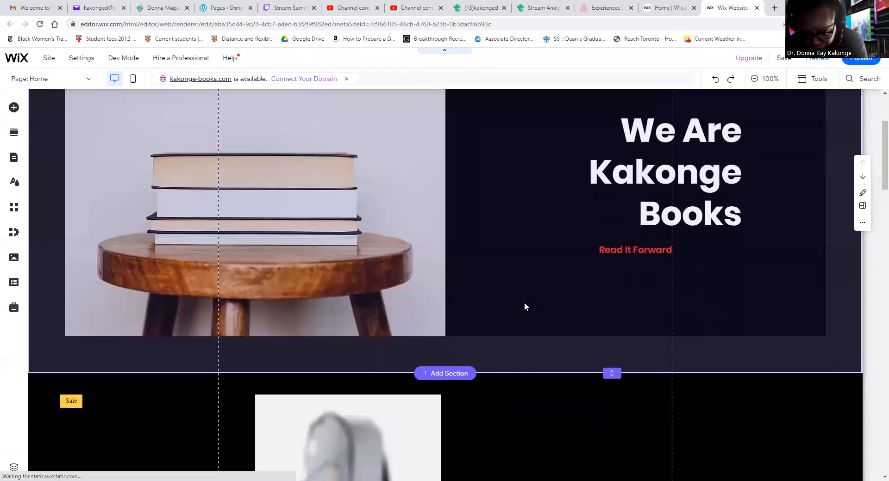
{"action": "scroll", "coordinate": [515, 287], "scroll_direction": "down", "scroll_amount": 3}
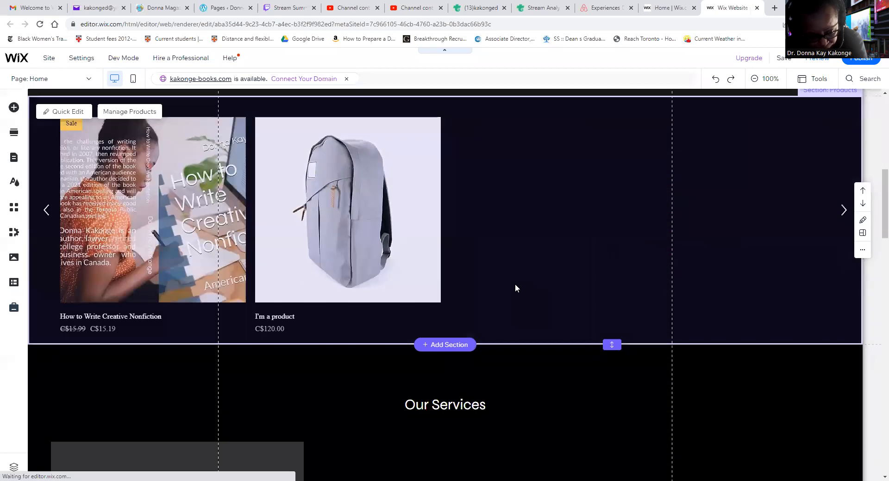
{"action": "scroll", "coordinate": [513, 284], "scroll_direction": "down", "scroll_amount": 2}
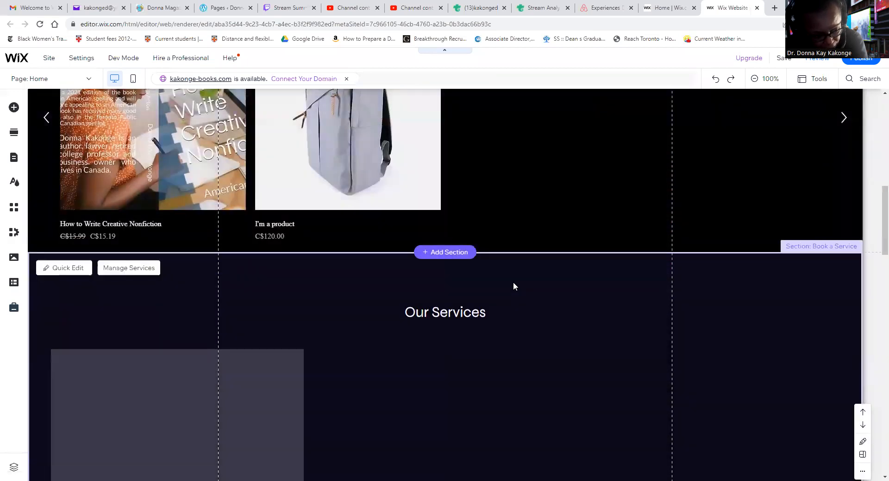
{"action": "scroll", "coordinate": [213, 242], "scroll_direction": "up", "scroll_amount": 2}
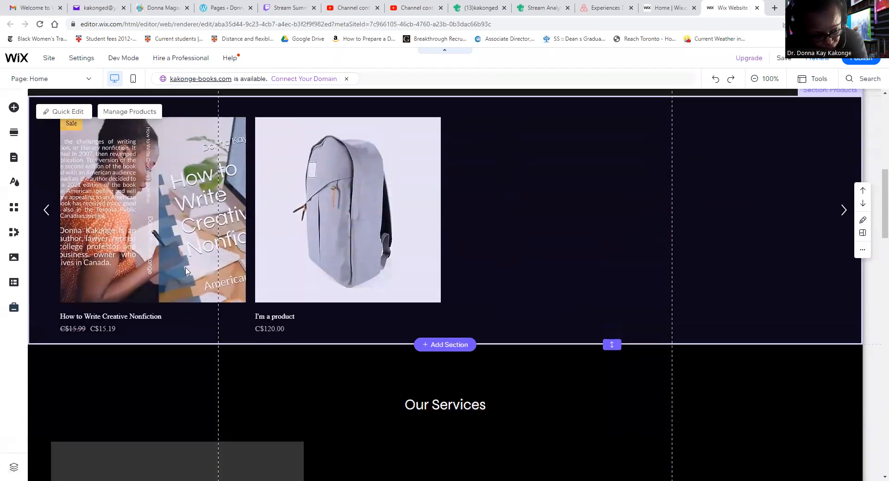
{"action": "scroll", "coordinate": [463, 287], "scroll_direction": "down", "scroll_amount": 7}
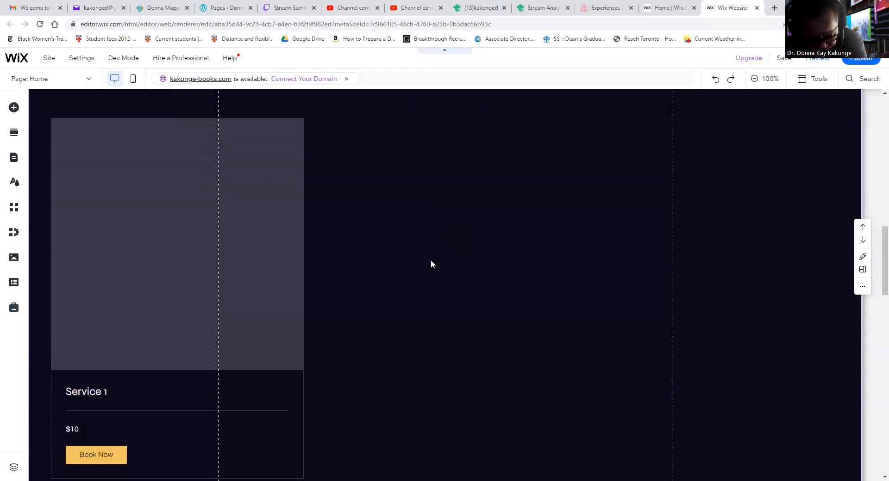
{"action": "scroll", "coordinate": [430, 265], "scroll_direction": "down", "scroll_amount": 9}
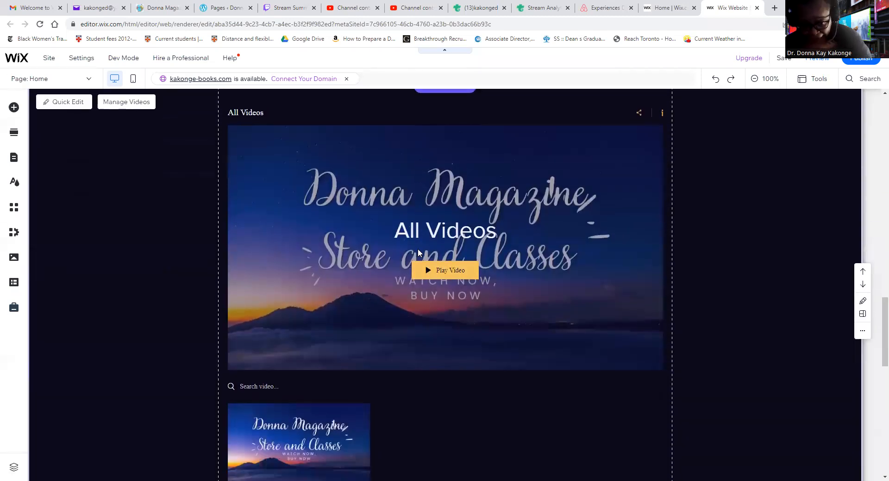
{"action": "scroll", "coordinate": [463, 301], "scroll_direction": "down", "scroll_amount": 3}
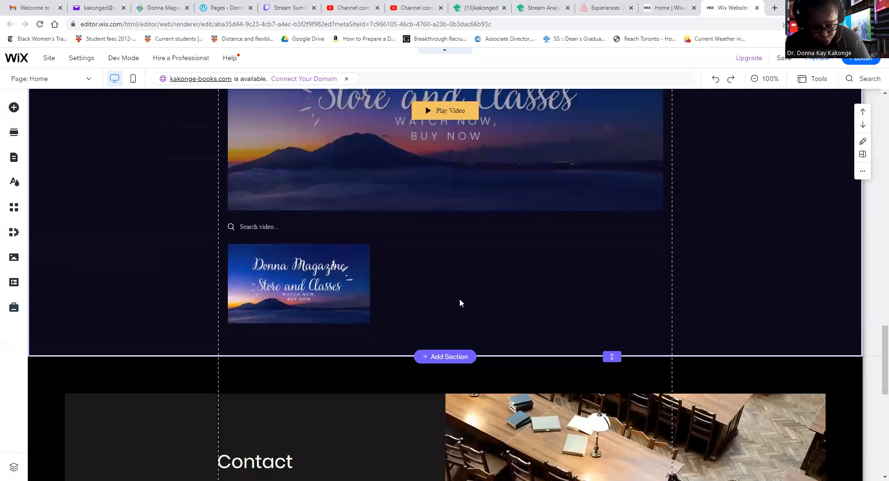
{"action": "scroll", "coordinate": [461, 298], "scroll_direction": "down", "scroll_amount": 5}
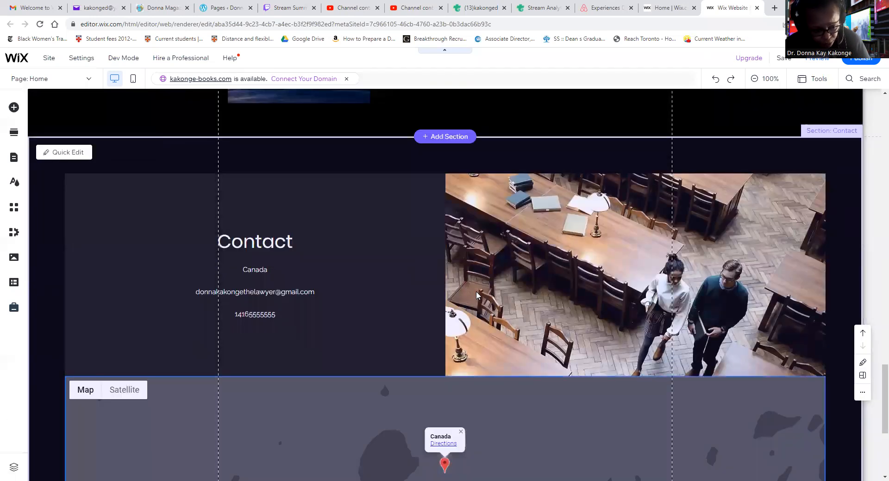
{"action": "scroll", "coordinate": [477, 295], "scroll_direction": "down", "scroll_amount": 1}
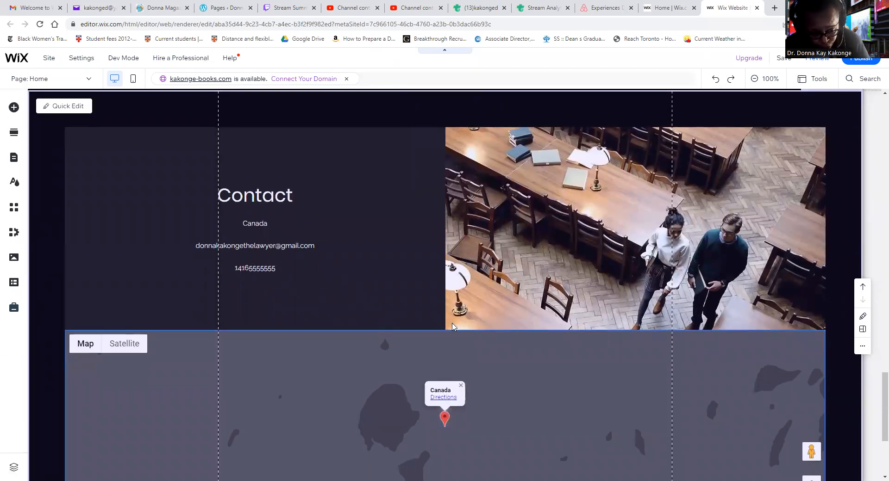
{"action": "scroll", "coordinate": [454, 327], "scroll_direction": "down", "scroll_amount": 4}
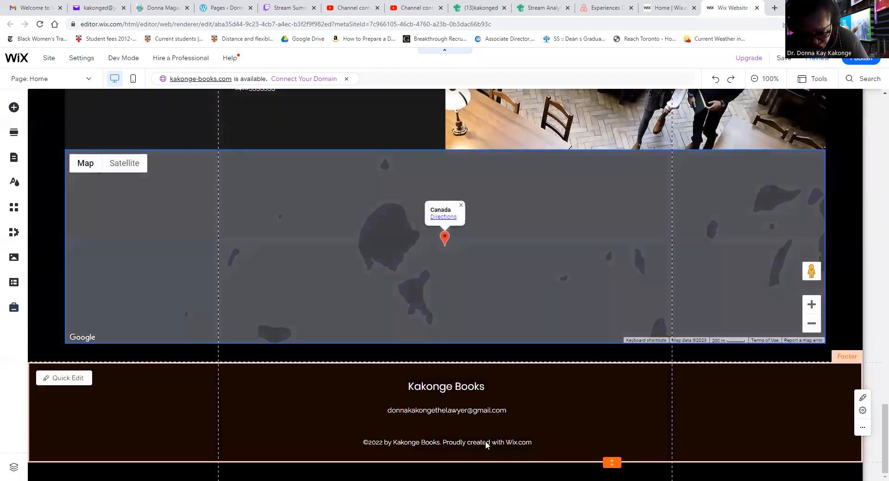
Change the year in the footer's copyright text to 2023.
{"action": "left_click", "coordinate": [381, 445]}
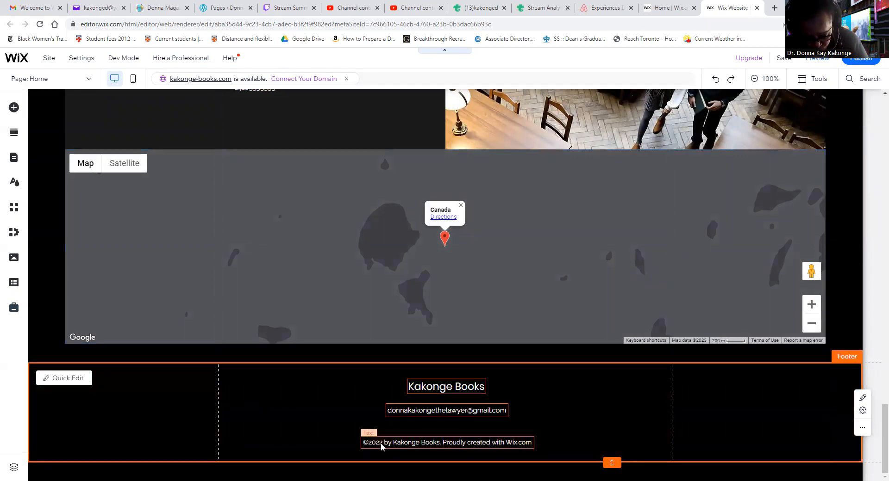
{"action": "left_click", "coordinate": [381, 444]}
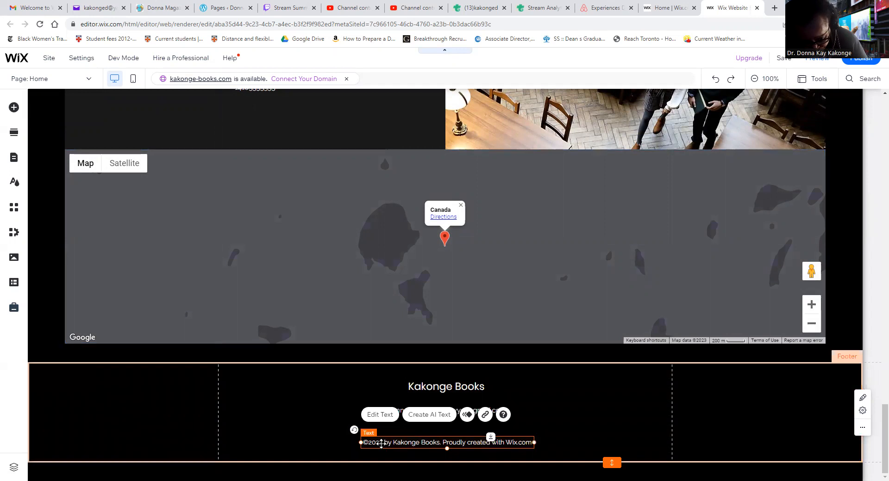
{"action": "double_click", "coordinate": [381, 445]}
{"action": "left_click", "coordinate": [382, 444]}
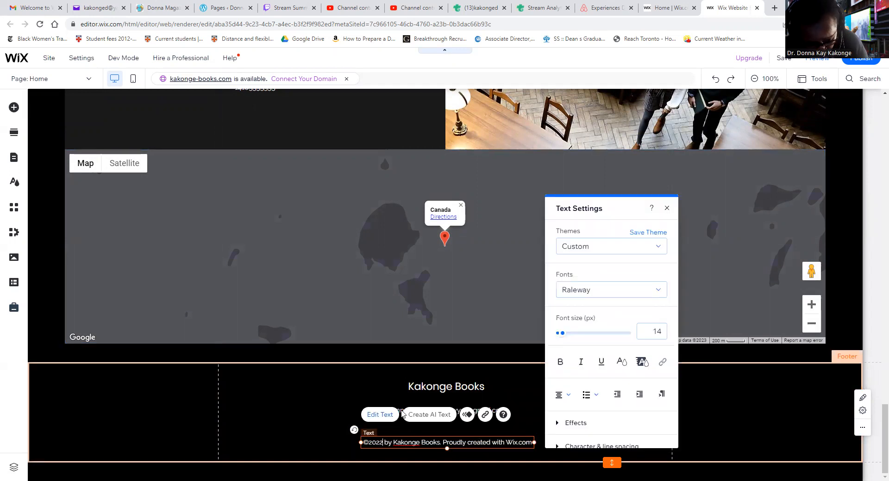
{"action": "key", "text": "BackSpace"}
{"action": "type", "text": "3"}
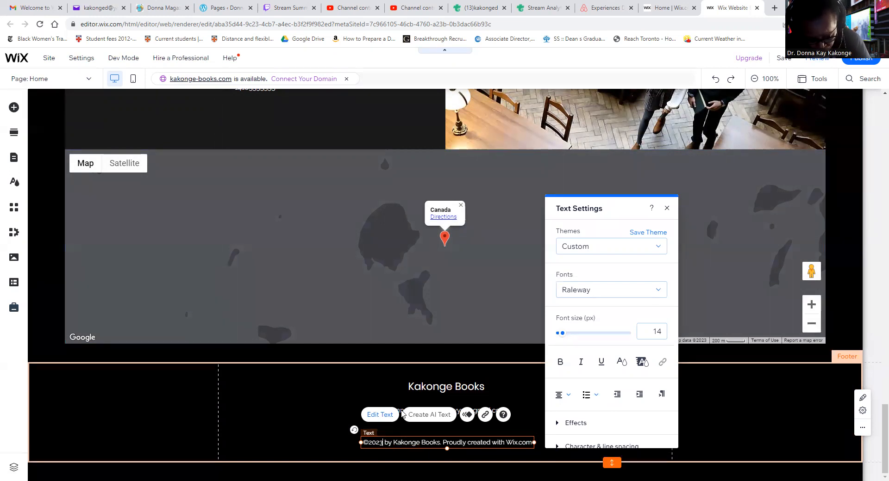
{"action": "left_click", "coordinate": [329, 393]}
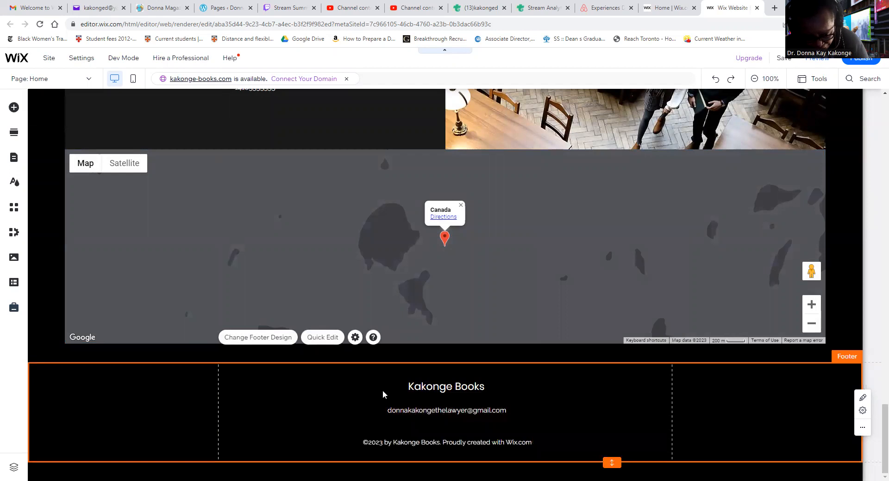
Open the home page product slider gallery's product options and start creating a new category.
{"action": "scroll", "coordinate": [481, 393], "scroll_direction": "up", "scroll_amount": 10}
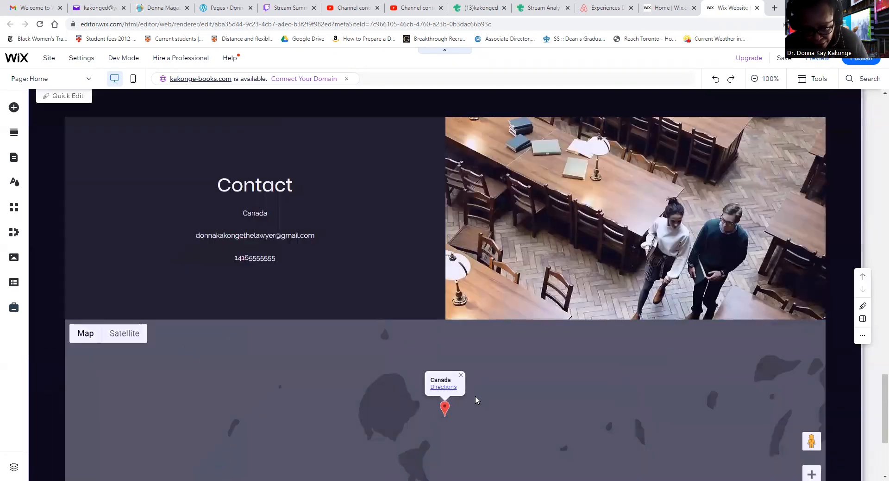
{"action": "scroll", "coordinate": [459, 402], "scroll_direction": "up", "scroll_amount": 10}
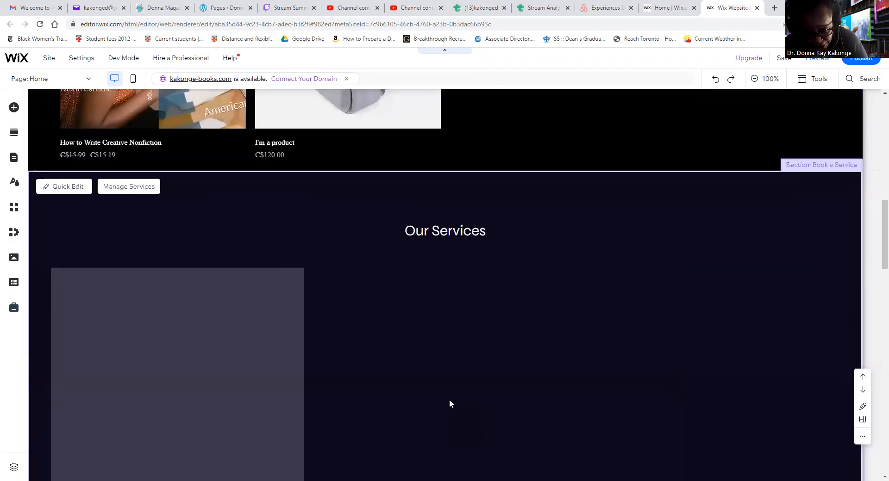
{"action": "scroll", "coordinate": [444, 398], "scroll_direction": "up", "scroll_amount": 10}
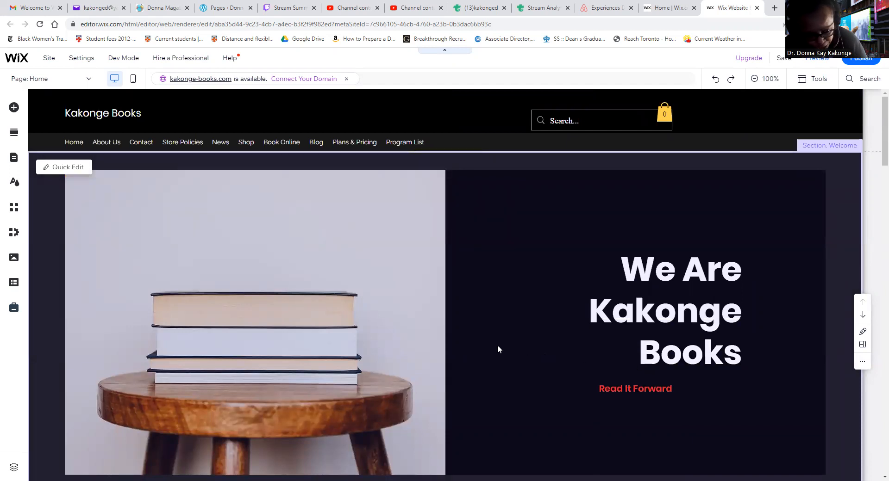
{"action": "scroll", "coordinate": [481, 324], "scroll_direction": "down", "scroll_amount": 5}
{"action": "scroll", "coordinate": [445, 289], "scroll_direction": "up", "scroll_amount": 4}
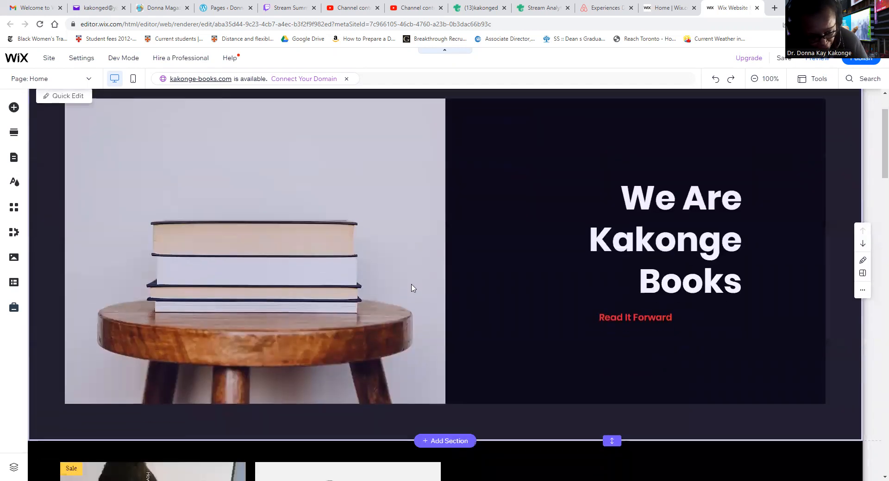
{"action": "scroll", "coordinate": [412, 291], "scroll_direction": "down", "scroll_amount": 8}
{"action": "scroll", "coordinate": [411, 270], "scroll_direction": "up", "scroll_amount": 4}
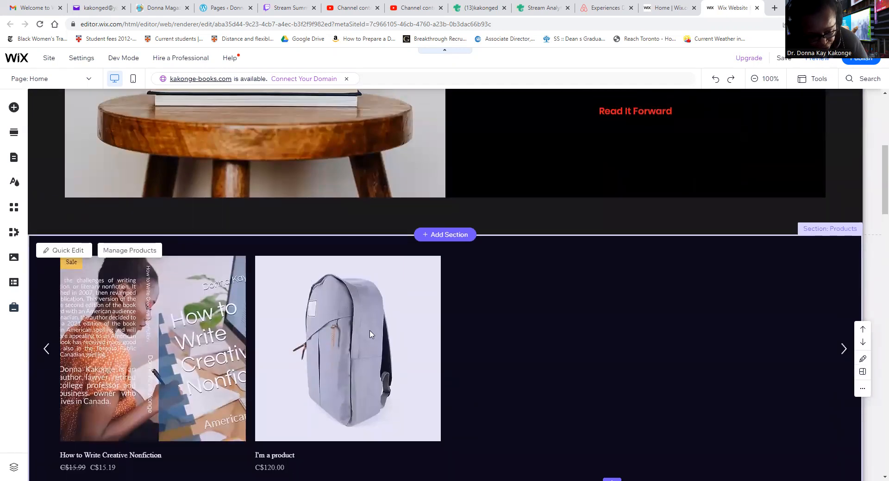
{"action": "left_click", "coordinate": [365, 335]}
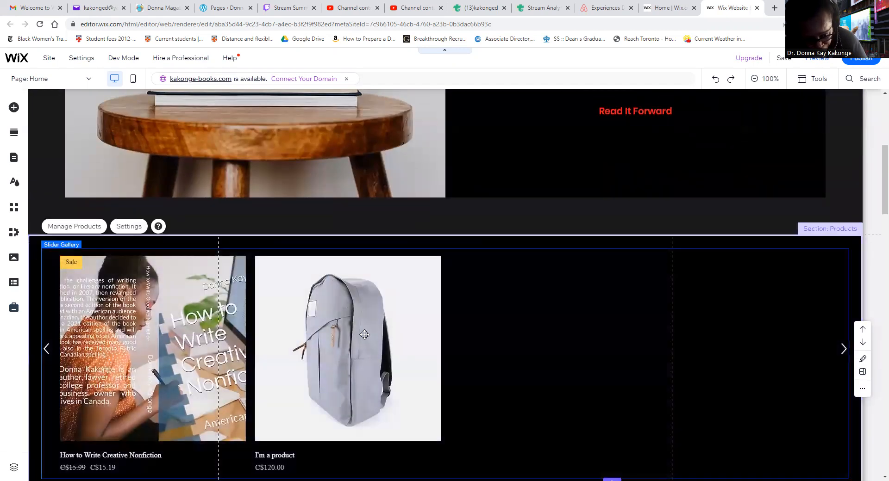
{"action": "double_click", "coordinate": [365, 335]}
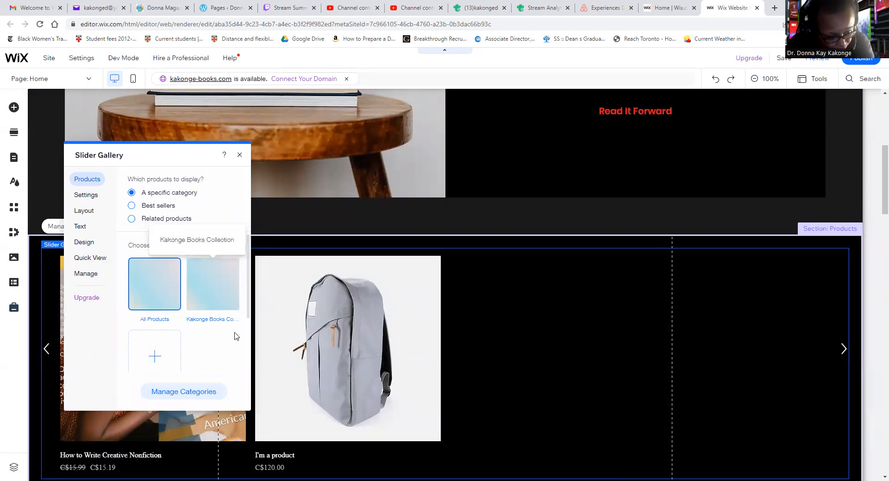
{"action": "left_click", "coordinate": [157, 359]}
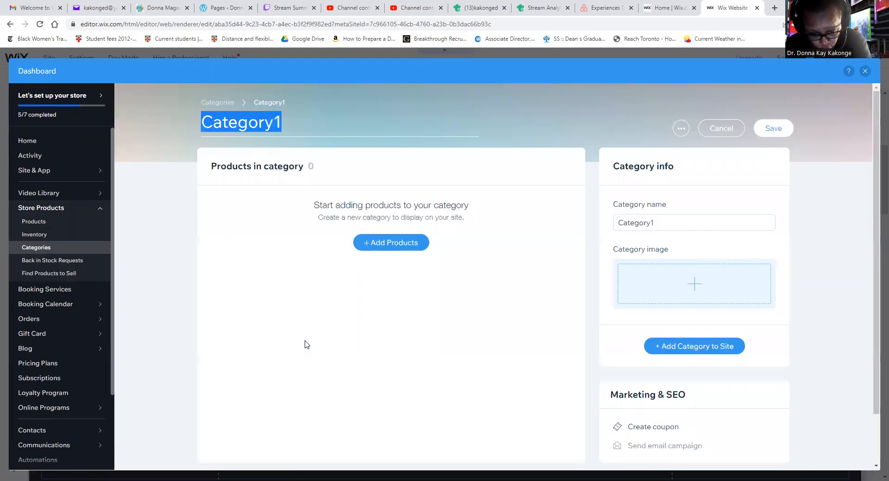
{"action": "left_click", "coordinate": [398, 245]}
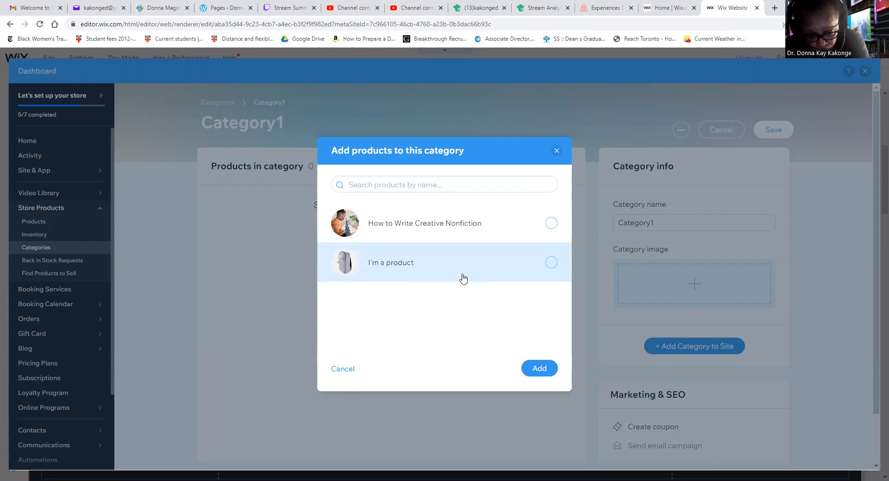
{"action": "left_click", "coordinate": [557, 151]}
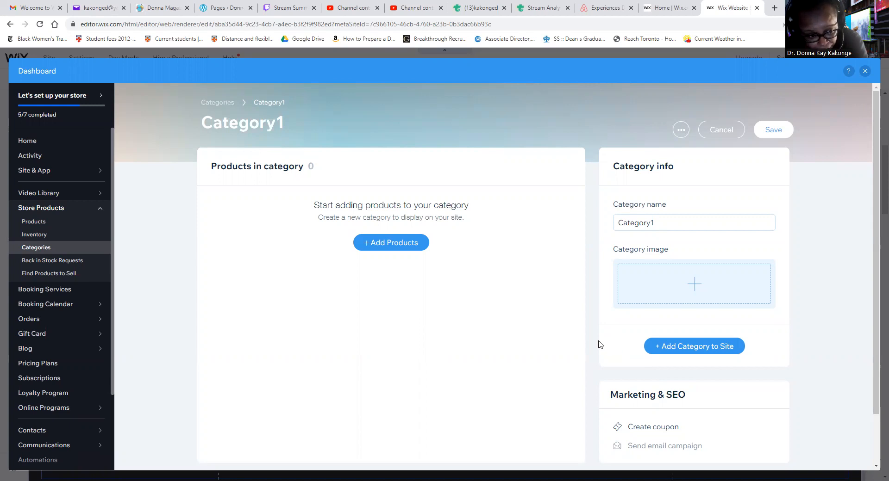
{"action": "scroll", "coordinate": [599, 345], "scroll_direction": "down", "scroll_amount": 1}
{"action": "scroll", "coordinate": [594, 331], "scroll_direction": "up", "scroll_amount": 1}
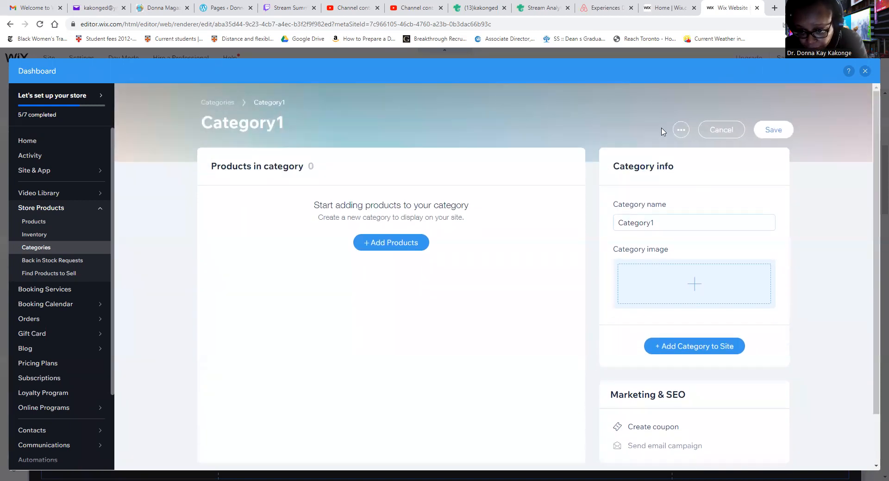
{"action": "left_click", "coordinate": [681, 131]}
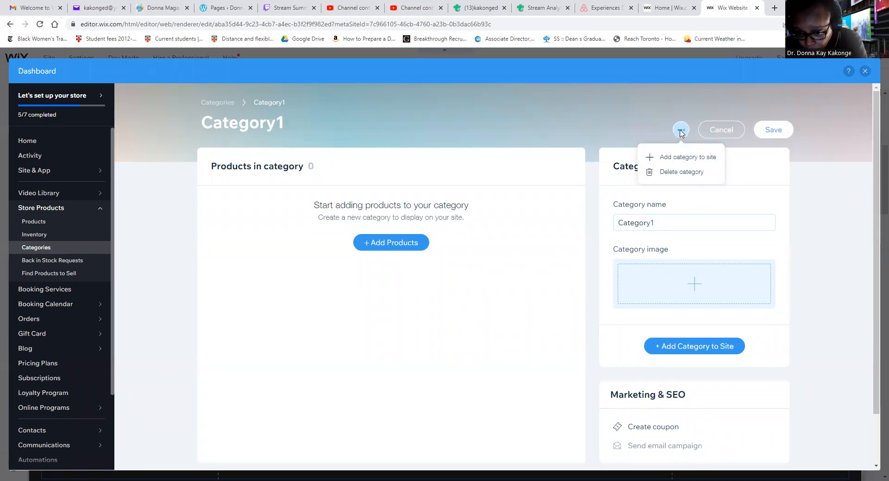
{"action": "left_click", "coordinate": [546, 222]}
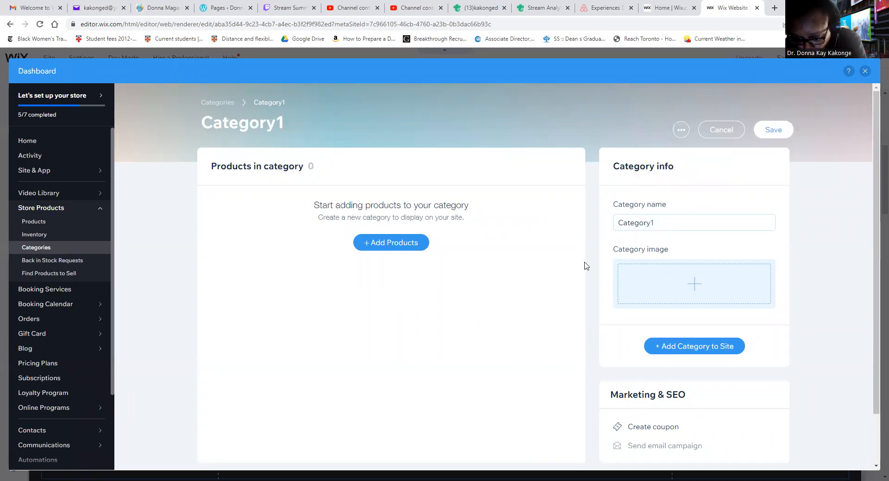
{"action": "scroll", "coordinate": [587, 259], "scroll_direction": "down", "scroll_amount": 1}
{"action": "scroll", "coordinate": [583, 257], "scroll_direction": "up", "scroll_amount": 2}
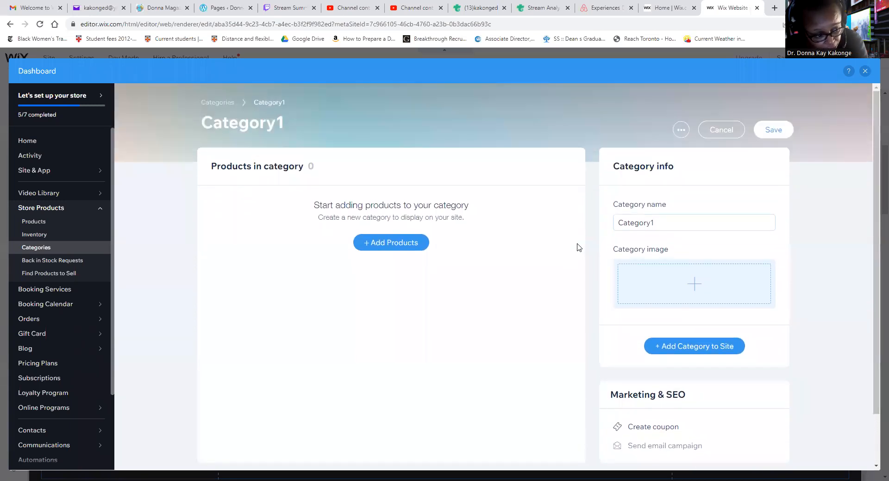
{"action": "left_click", "coordinate": [701, 347]}
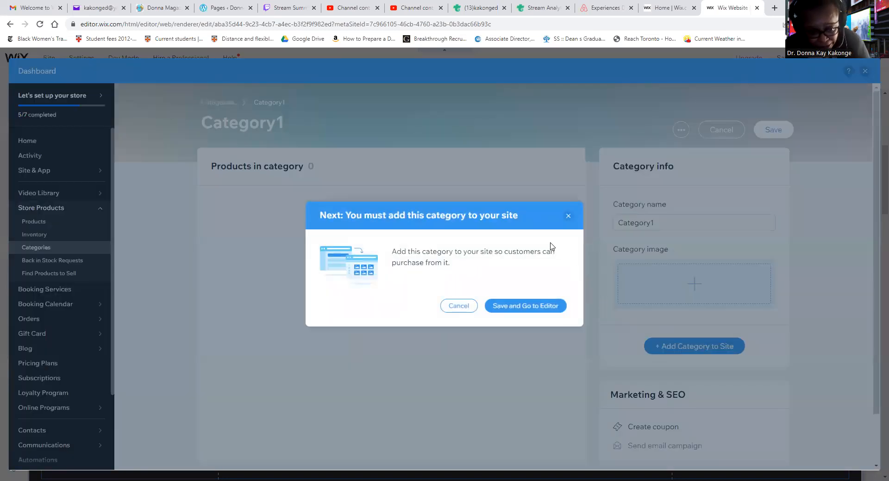
{"action": "left_click", "coordinate": [568, 217]}
Replace the new category's default name with eBooks.
{"action": "left_click", "coordinate": [662, 224]}
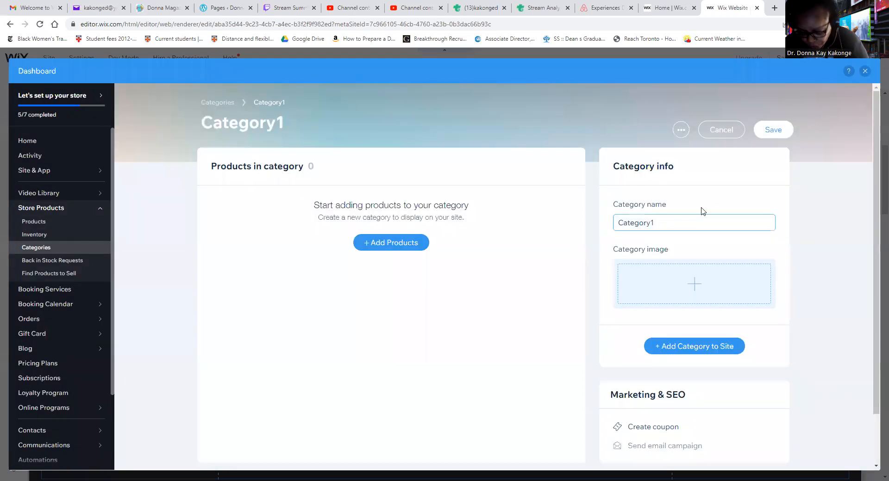
{"action": "key", "text": "BackSpace"}
{"action": "key", "text": "BackSpace"}
{"action": "key", "text": "BackSpace"}
{"action": "key", "text": "BackSpace"}
{"action": "key", "text": "BackSpace"}
{"action": "key", "text": "BackSpace"}
{"action": "key", "text": "BackSpace"}
{"action": "key", "text": "BackSpace"}
{"action": "key", "text": "BackSpace"}
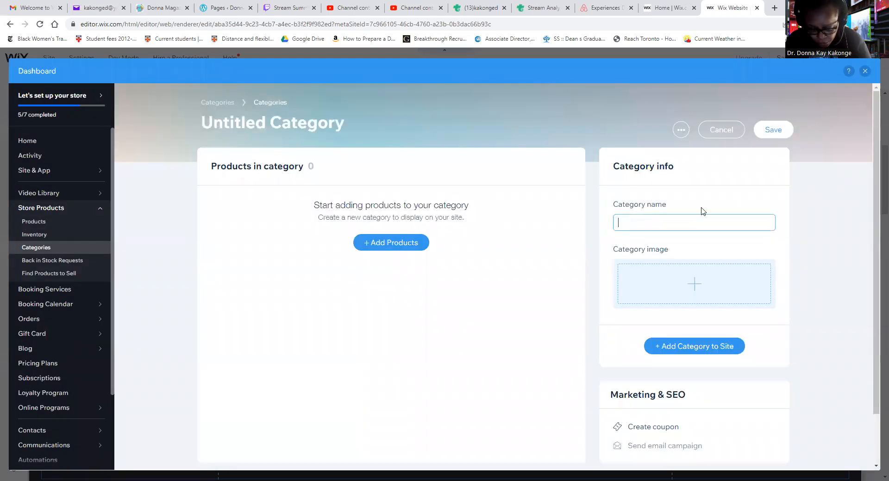
{"action": "type", "text": "eBooks"}
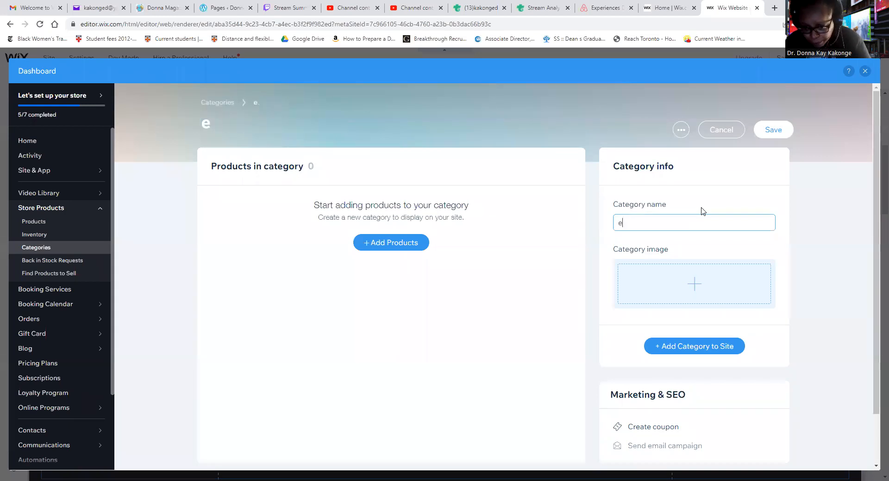
Set the eBooks category's image to the Donna Magazine picture from the site files.
{"action": "left_click", "coordinate": [694, 285]}
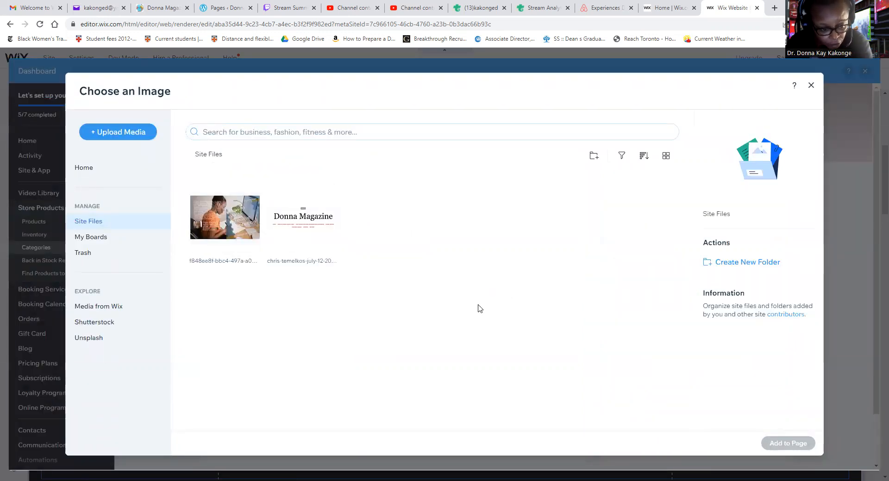
{"action": "left_click", "coordinate": [322, 236]}
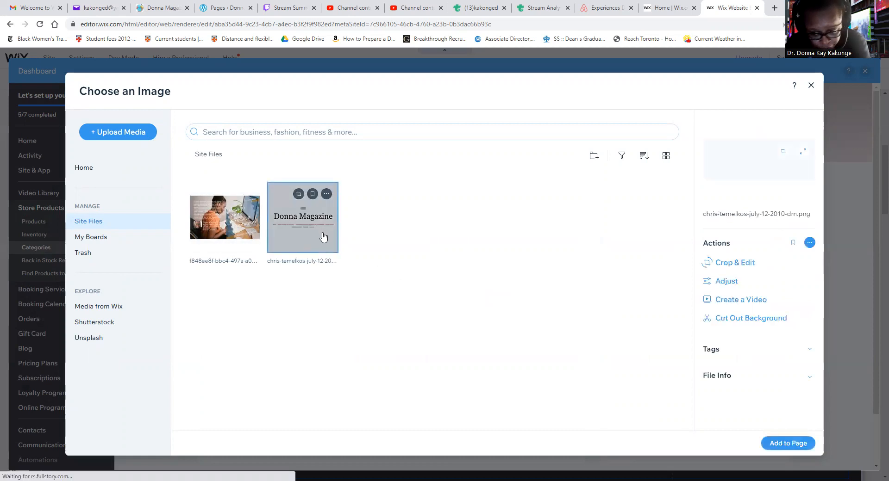
{"action": "left_click", "coordinate": [787, 445]}
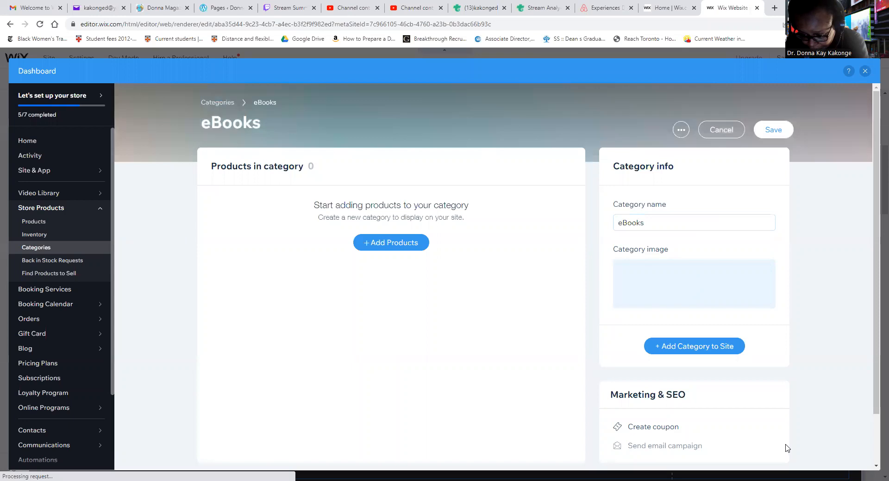
Save the eBooks category and add it to the existing Home page.
{"action": "left_click", "coordinate": [696, 356]}
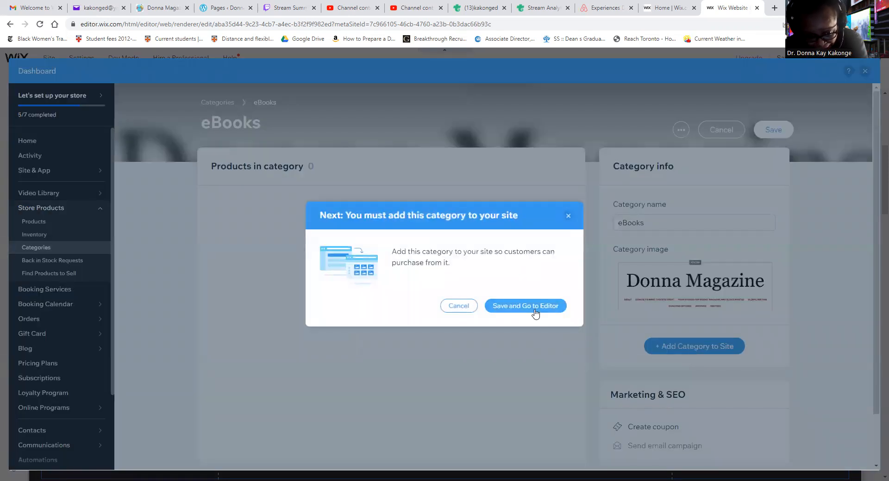
{"action": "left_click", "coordinate": [541, 309]}
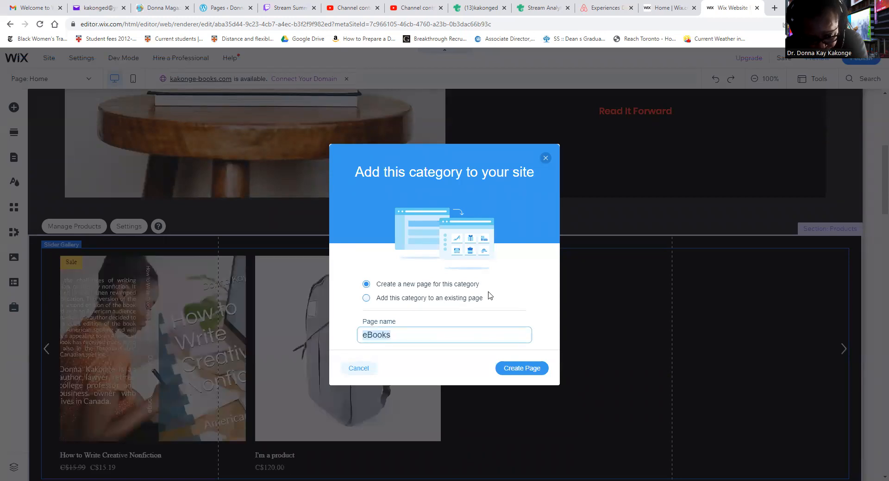
{"action": "left_click", "coordinate": [366, 299]}
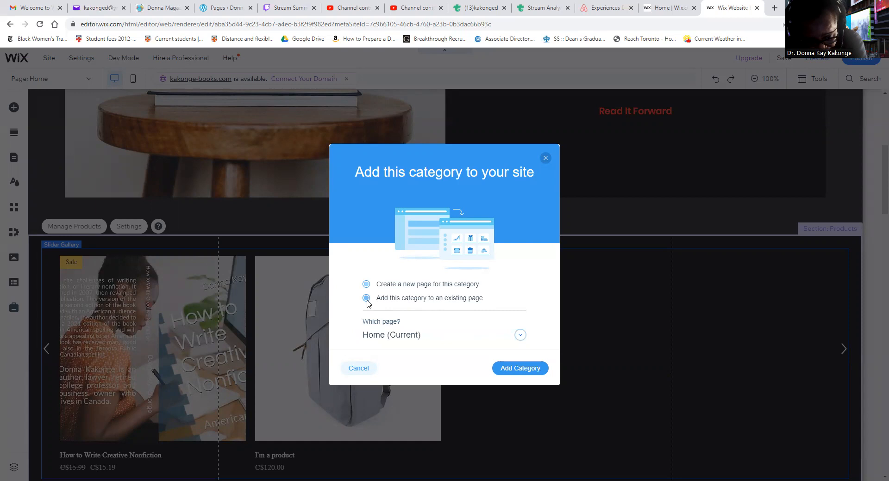
{"action": "left_click", "coordinate": [522, 370]}
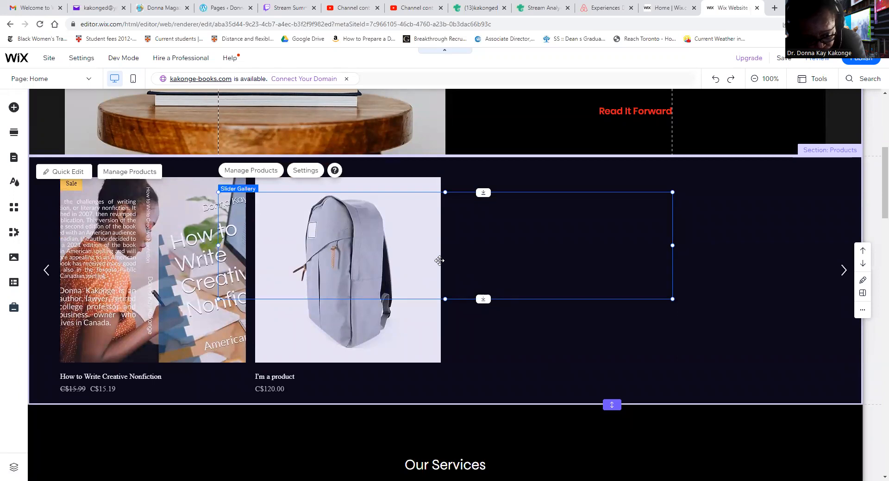
{"action": "left_click", "coordinate": [441, 262]}
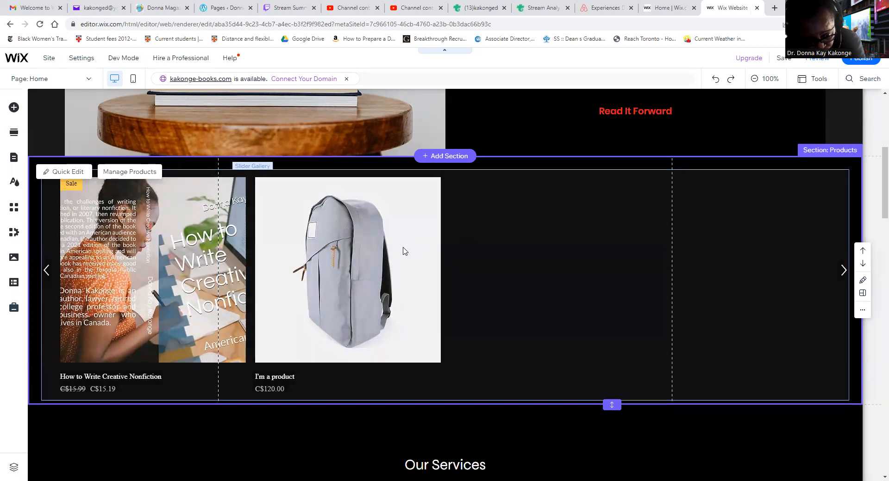
Review the home page's sections from the product gallery to the footer and back up to the header.
{"action": "scroll", "coordinate": [404, 249], "scroll_direction": "down", "scroll_amount": 5}
{"action": "scroll", "coordinate": [405, 246], "scroll_direction": "down", "scroll_amount": 15}
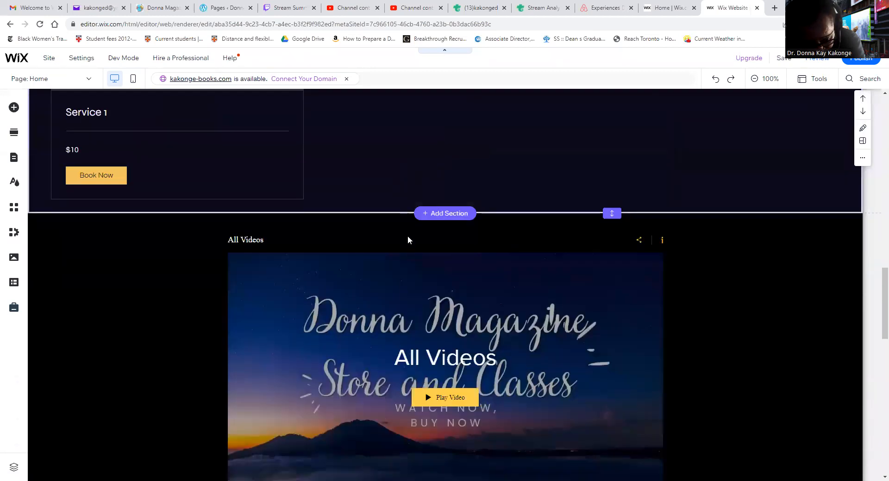
{"action": "scroll", "coordinate": [408, 232], "scroll_direction": "down", "scroll_amount": 6}
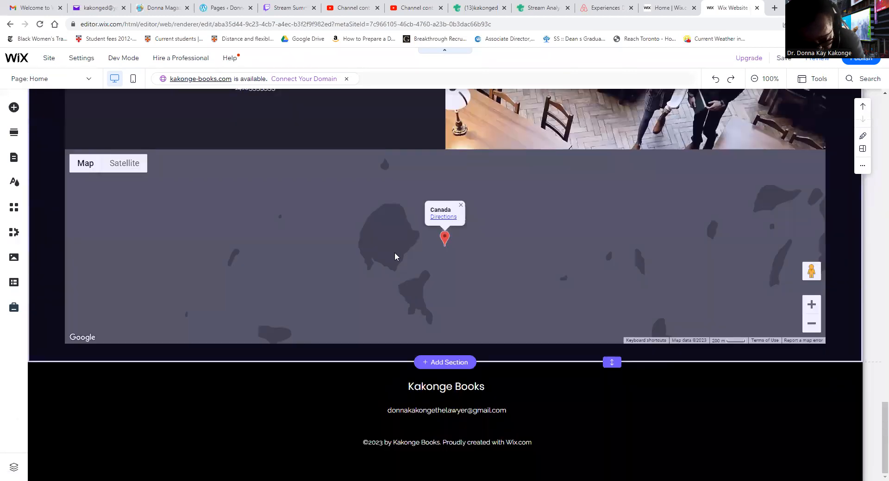
{"action": "scroll", "coordinate": [394, 252], "scroll_direction": "up", "scroll_amount": 4}
{"action": "scroll", "coordinate": [385, 246], "scroll_direction": "up", "scroll_amount": 15}
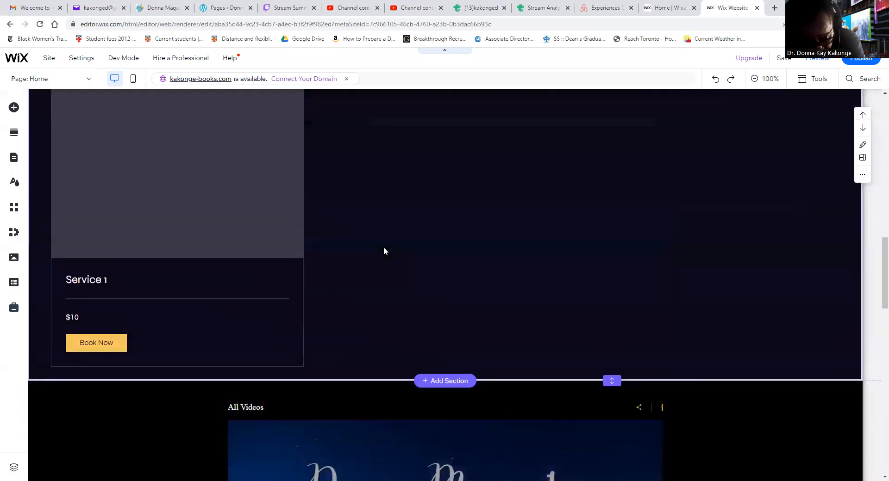
{"action": "scroll", "coordinate": [373, 246], "scroll_direction": "down", "scroll_amount": 5}
{"action": "scroll", "coordinate": [373, 246], "scroll_direction": "up", "scroll_amount": 2}
{"action": "scroll", "coordinate": [217, 329], "scroll_direction": "up", "scroll_amount": 8}
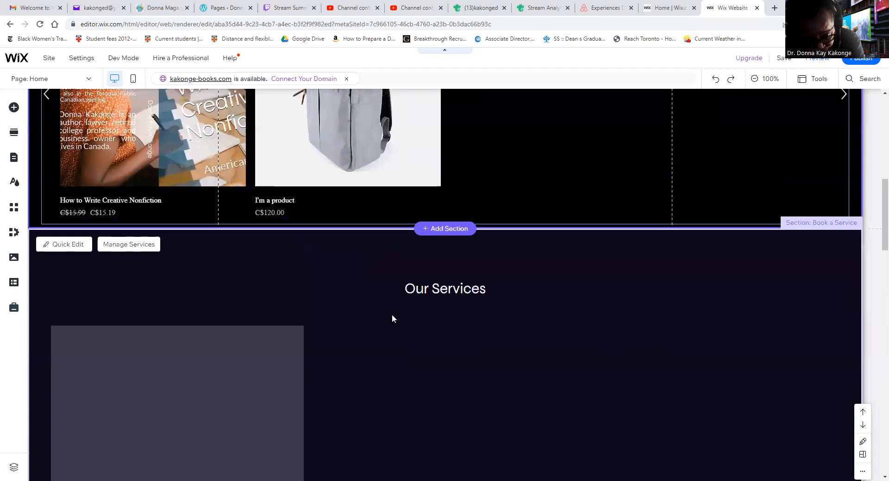
{"action": "scroll", "coordinate": [389, 319], "scroll_direction": "up", "scroll_amount": 5}
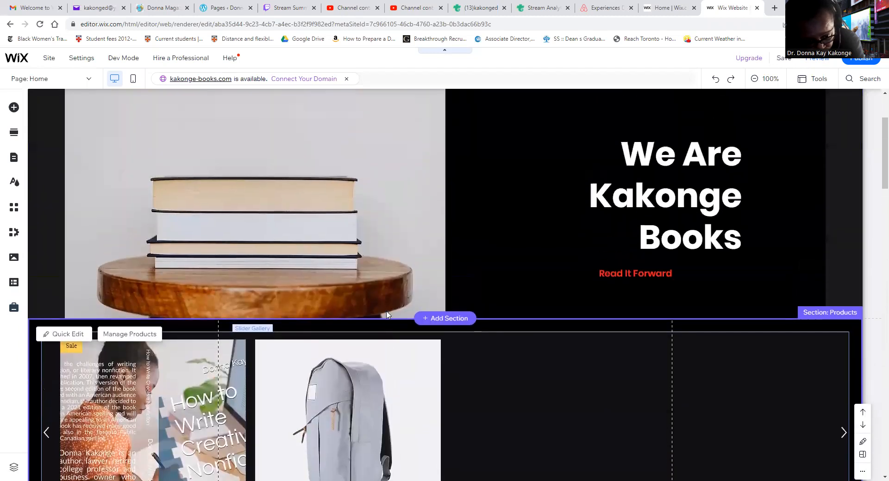
{"action": "scroll", "coordinate": [383, 308], "scroll_direction": "up", "scroll_amount": 1}
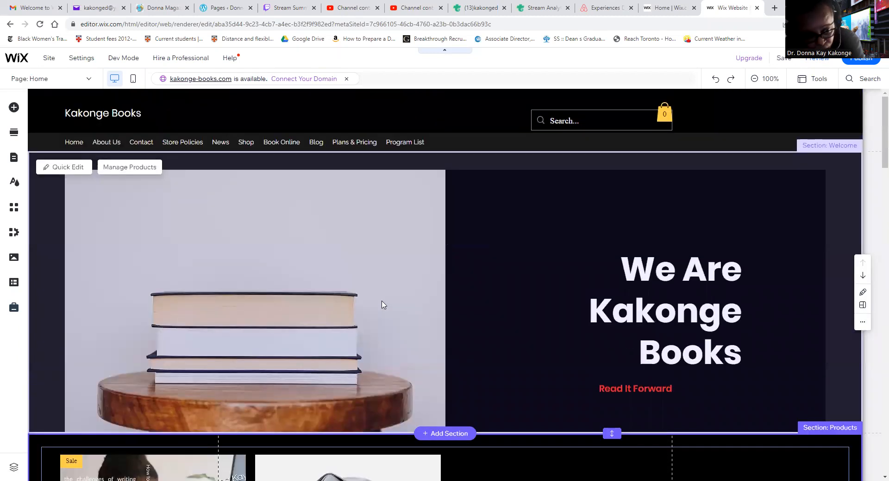
{"action": "scroll", "coordinate": [410, 319], "scroll_direction": "down", "scroll_amount": 10}
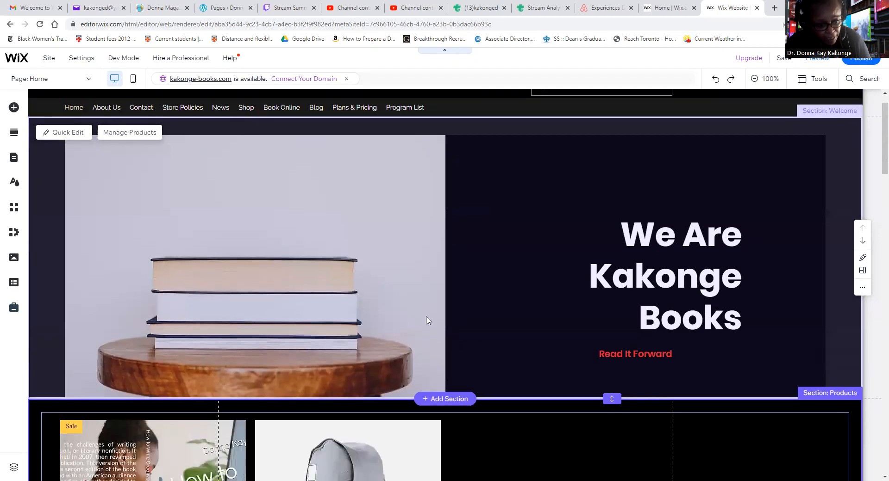
{"action": "scroll", "coordinate": [415, 314], "scroll_direction": "up", "scroll_amount": 2}
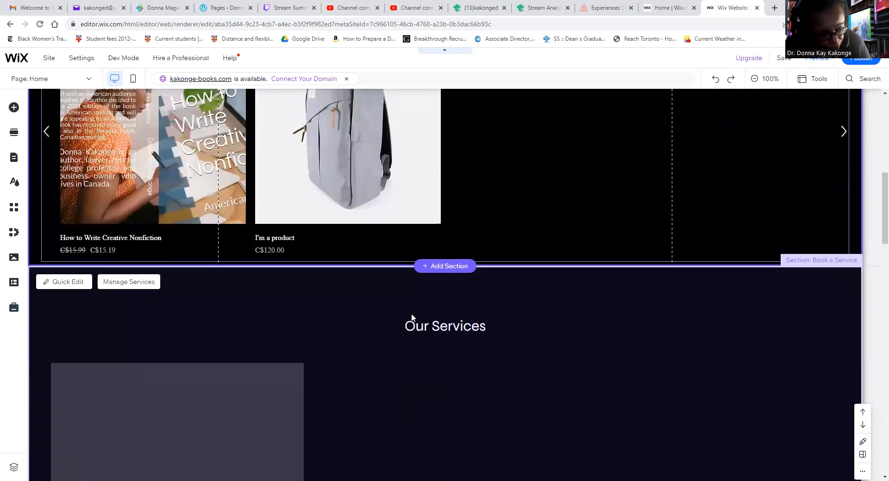
{"action": "scroll", "coordinate": [409, 327], "scroll_direction": "up", "scroll_amount": 2}
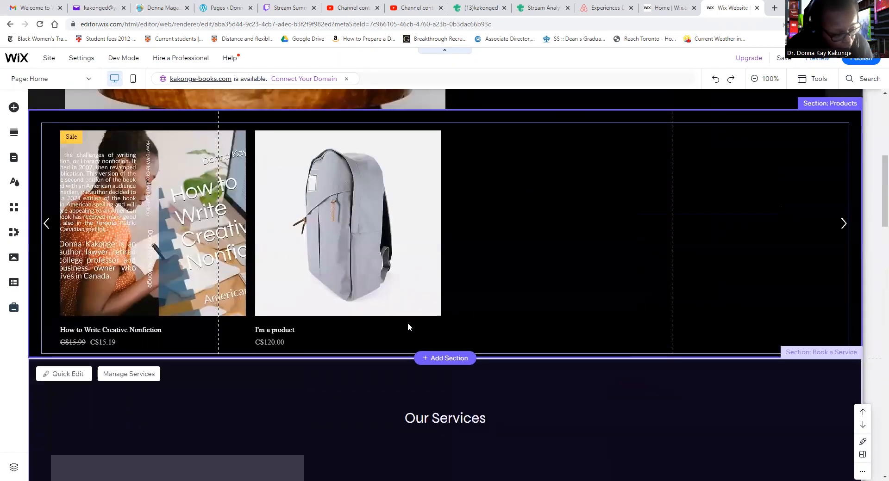
{"action": "scroll", "coordinate": [427, 327], "scroll_direction": "up", "scroll_amount": 2}
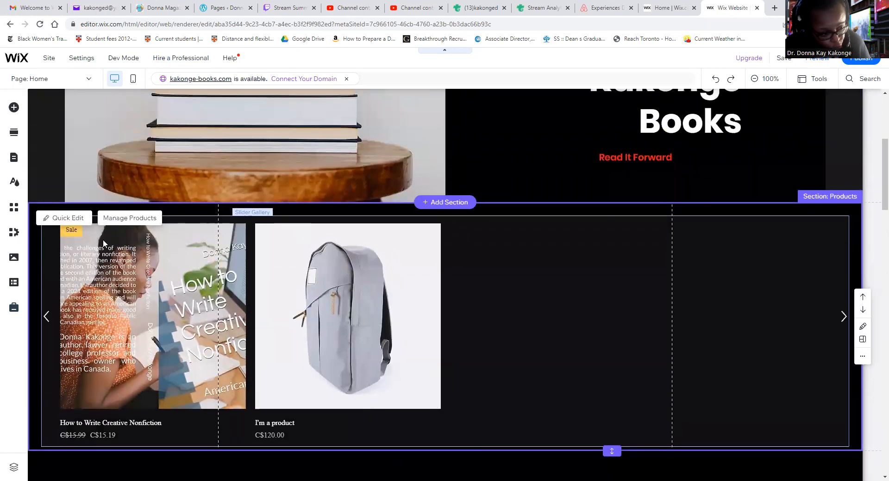
Open product management from the Products section and start a new digital file product.
{"action": "left_click", "coordinate": [142, 224]}
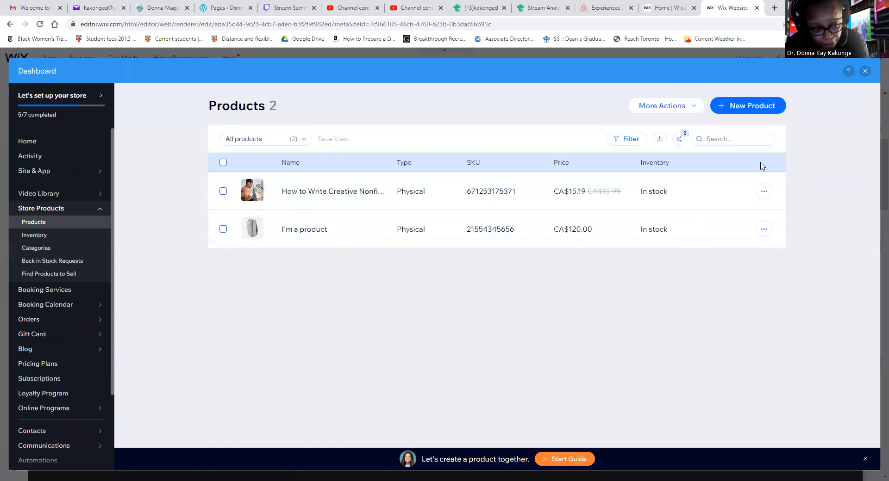
{"action": "left_click", "coordinate": [737, 111]}
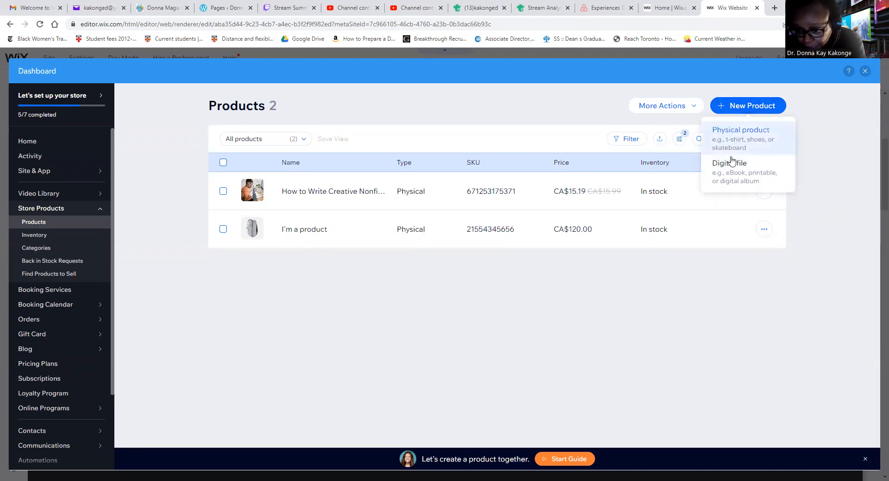
{"action": "left_click", "coordinate": [731, 179]}
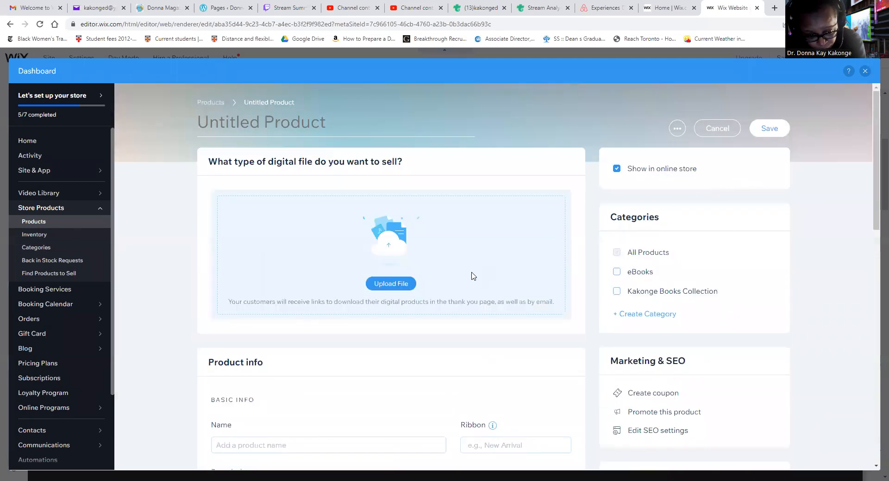
Upload the image How To Talk - Spanish - 1 eBook Cover from the Downloads folder and add it as the product's digital file.
{"action": "left_click", "coordinate": [400, 286]}
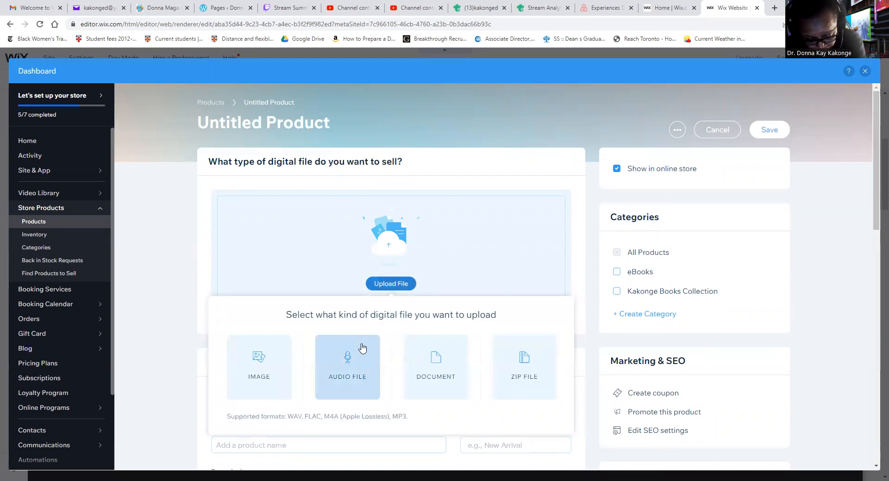
{"action": "left_click", "coordinate": [256, 389]}
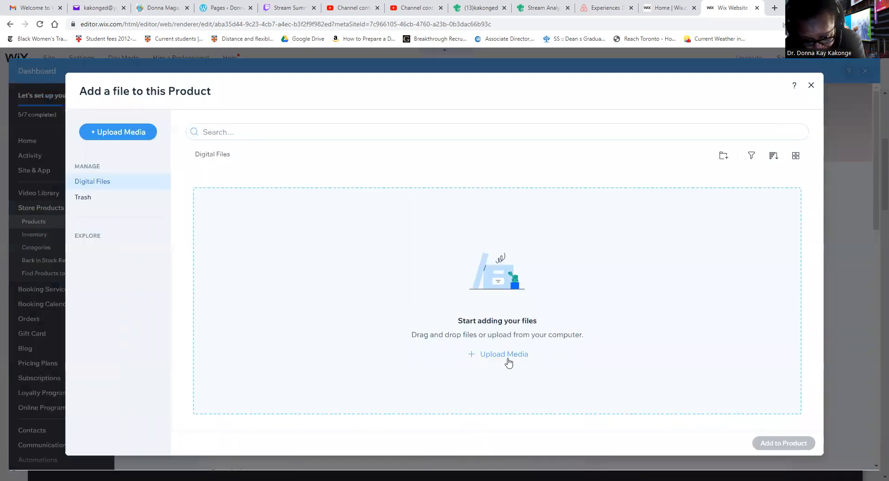
{"action": "left_click", "coordinate": [505, 356]}
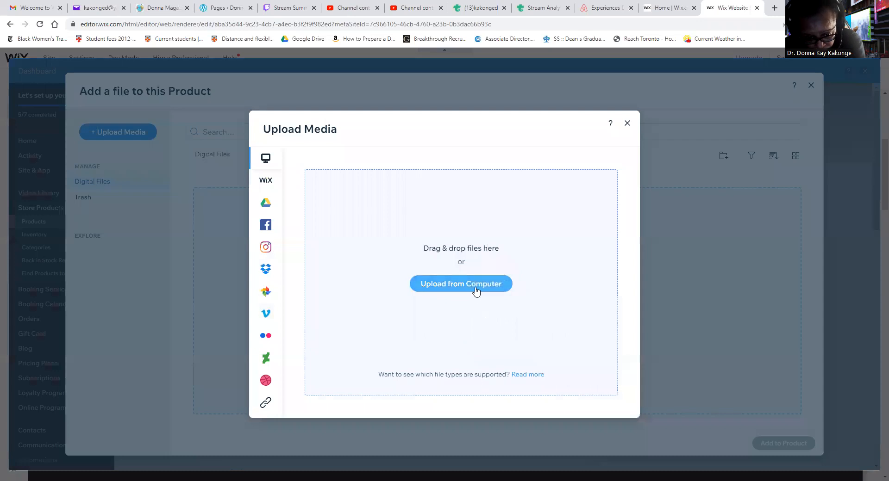
{"action": "left_click", "coordinate": [474, 290]}
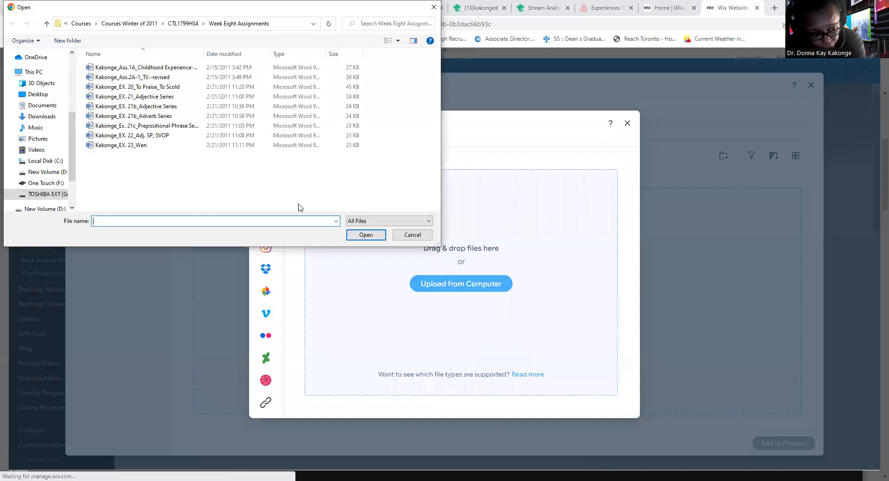
{"action": "scroll", "coordinate": [39, 134], "scroll_direction": "up", "scroll_amount": 4}
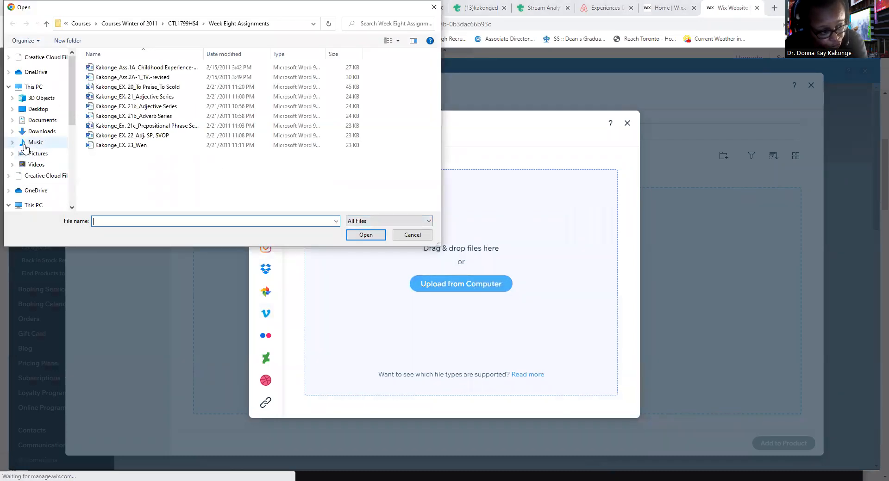
{"action": "left_click", "coordinate": [42, 84]}
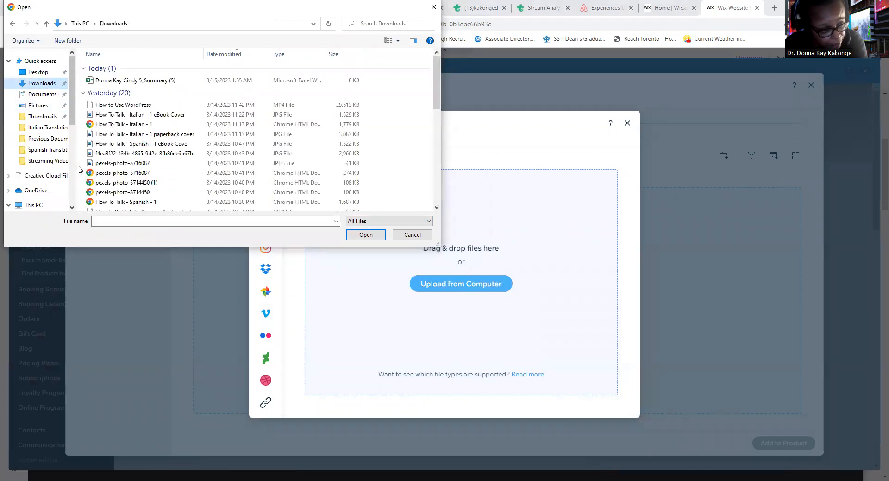
{"action": "double_click", "coordinate": [91, 145]}
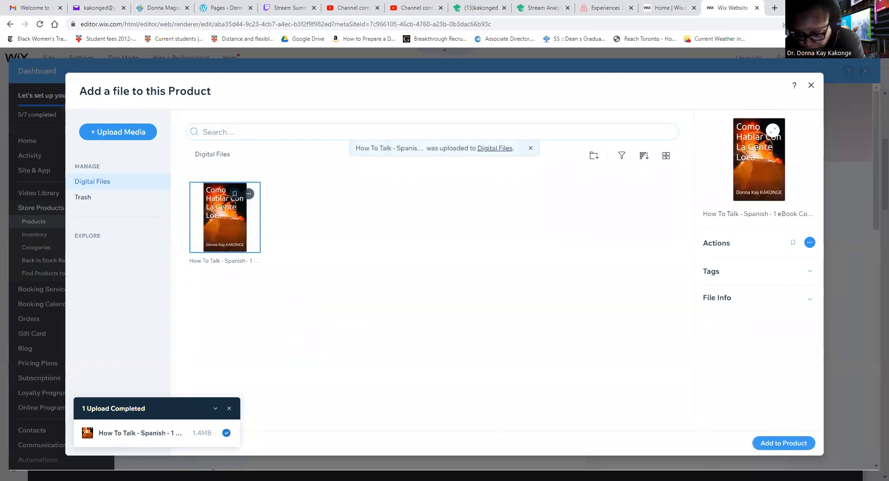
{"action": "left_click", "coordinate": [803, 448]}
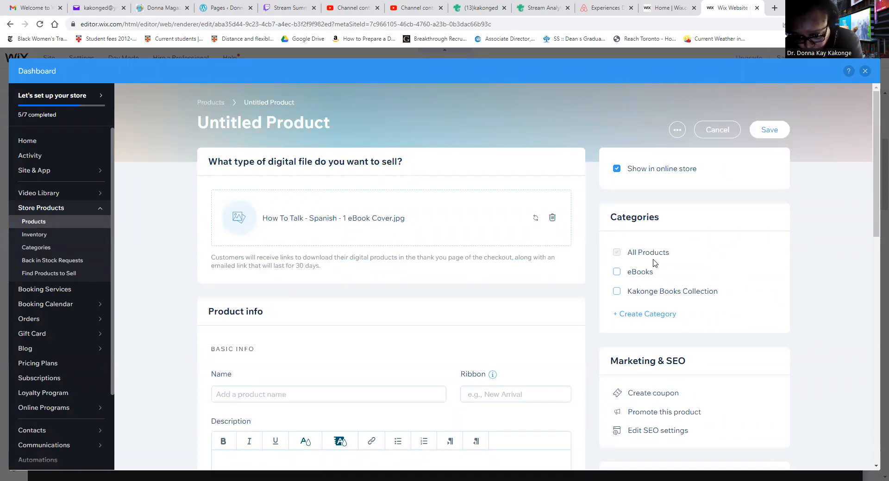
Name the new digital product How to Talk - Spanish.
{"action": "scroll", "coordinate": [632, 294], "scroll_direction": "down", "scroll_amount": 2}
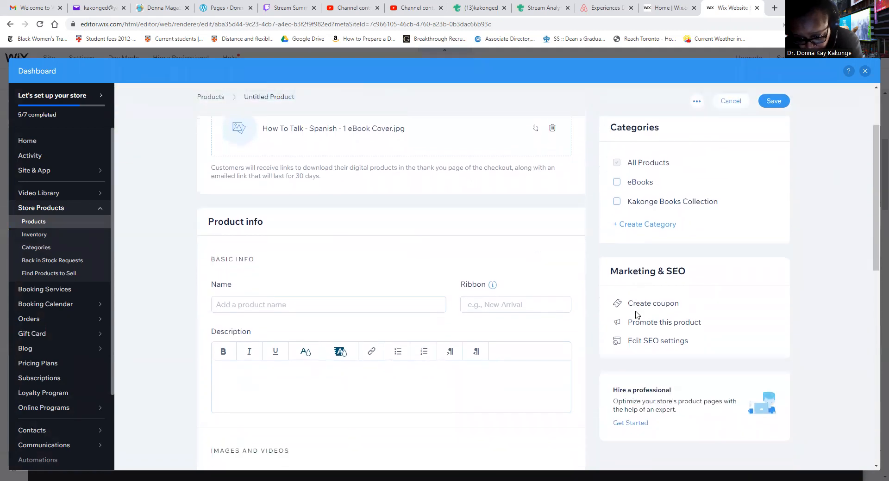
{"action": "scroll", "coordinate": [628, 295], "scroll_direction": "up", "scroll_amount": 2}
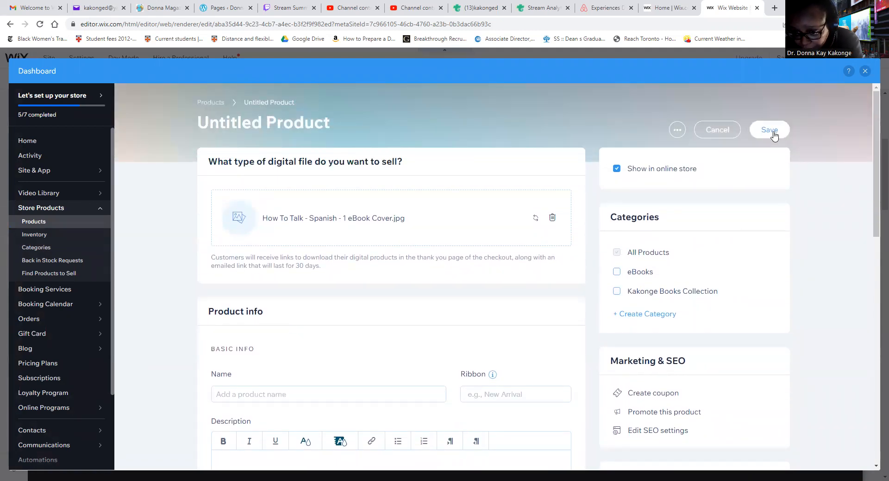
{"action": "left_click", "coordinate": [771, 134]}
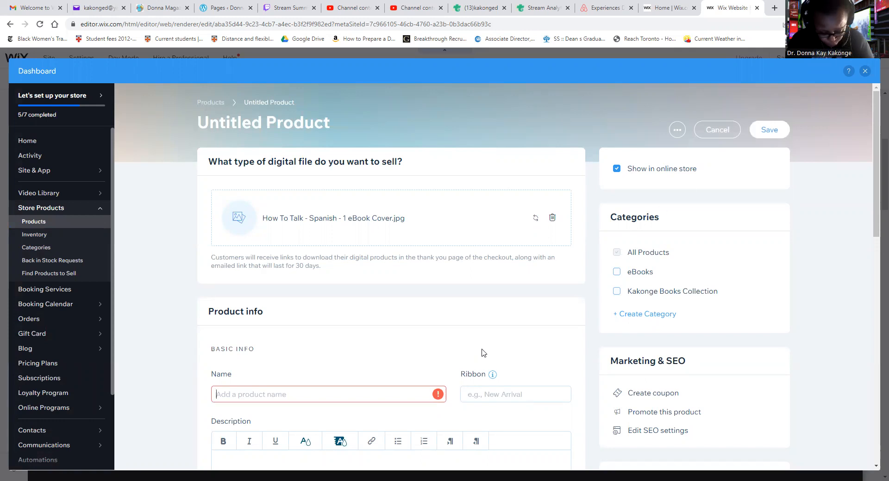
{"action": "type", "text": "How to Talk"}
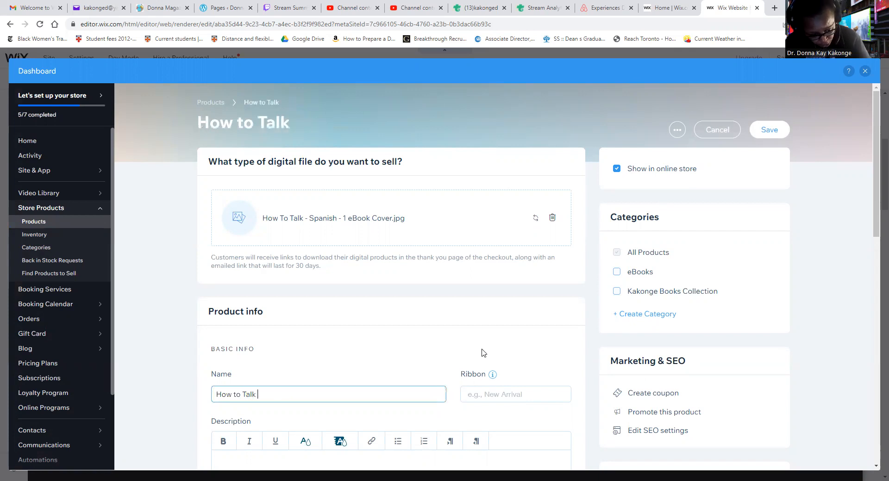
{"action": "type", "text": " to"}
{"action": "key", "text": "BackSpace"}
{"action": "key", "text": "BackSpace"}
{"action": "key", "text": "BackSpace"}
{"action": "key", "text": "BackSpace"}
{"action": "type", "text": "- Spa"}
{"action": "key", "text": "BackSpace"}
{"action": "key", "text": "BackSpace"}
{"action": "key", "text": "BackSpace"}
{"action": "key", "text": "BackSpace"}
{"action": "key", "text": "BackSpace"}
{"action": "type", "text": "- Spanish"}
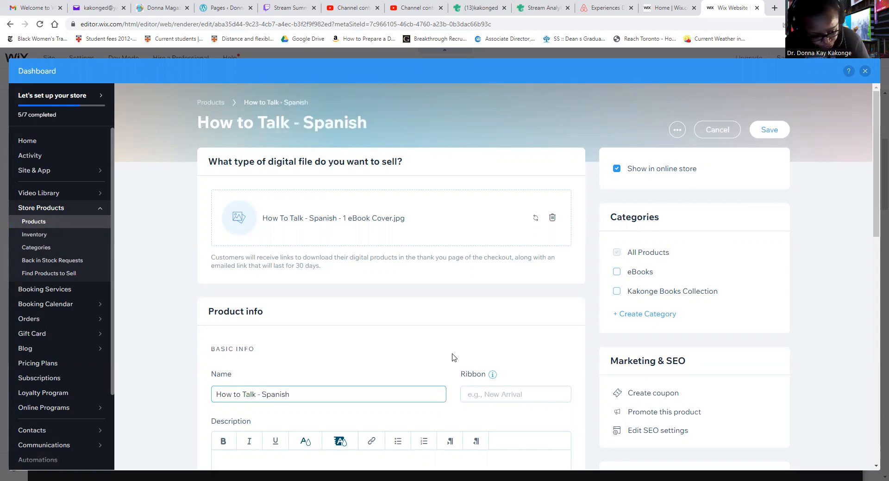
Enter the description "Un vida loca." for the How to Talk - Spanish product.
{"action": "scroll", "coordinate": [452, 357], "scroll_direction": "down", "scroll_amount": 2}
{"action": "left_click", "coordinate": [356, 381]}
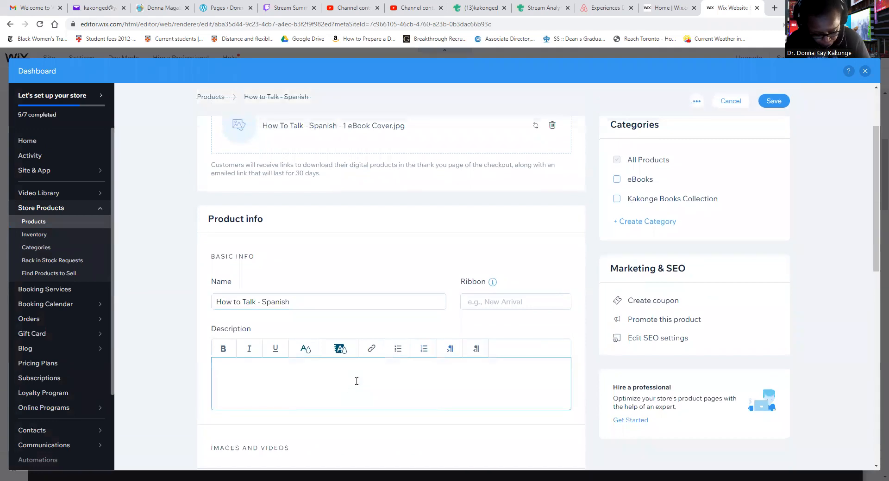
{"action": "type", "text": "Un vida loca."}
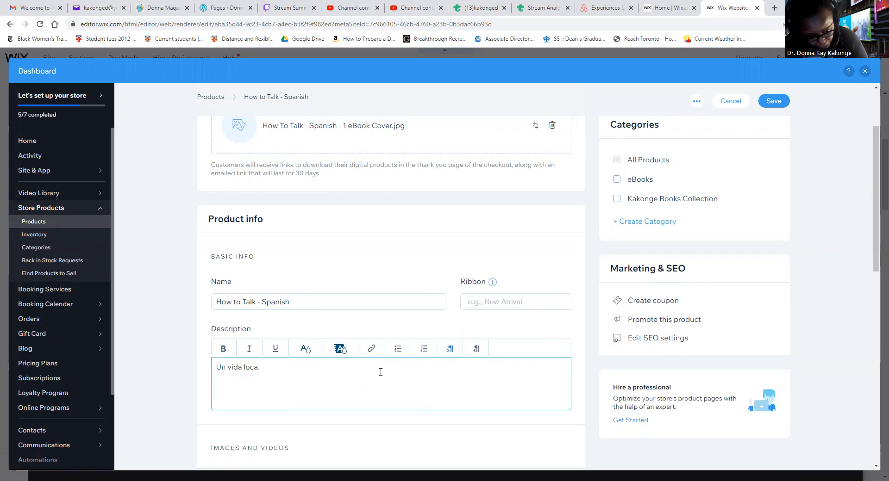
Set both the price and the cost of goods of the digital product to C$3.99.
{"action": "scroll", "coordinate": [329, 389], "scroll_direction": "down", "scroll_amount": 3}
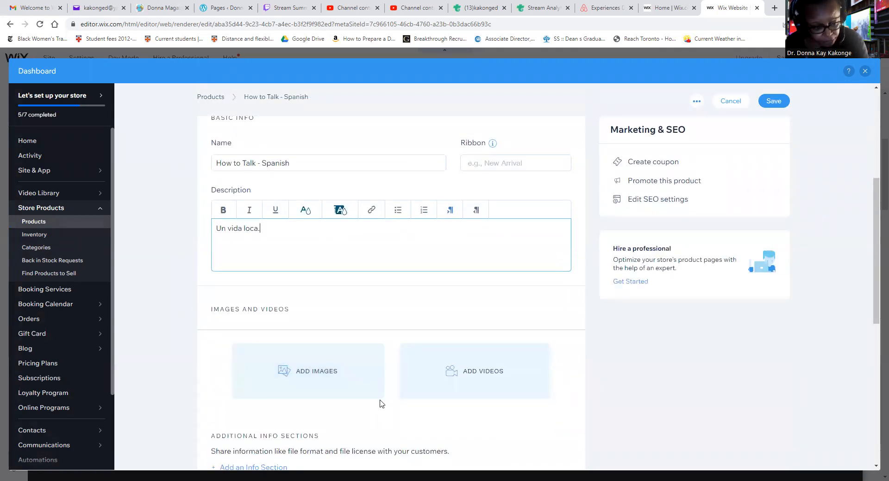
{"action": "scroll", "coordinate": [388, 414], "scroll_direction": "down", "scroll_amount": 2}
{"action": "scroll", "coordinate": [419, 420], "scroll_direction": "down", "scroll_amount": 2}
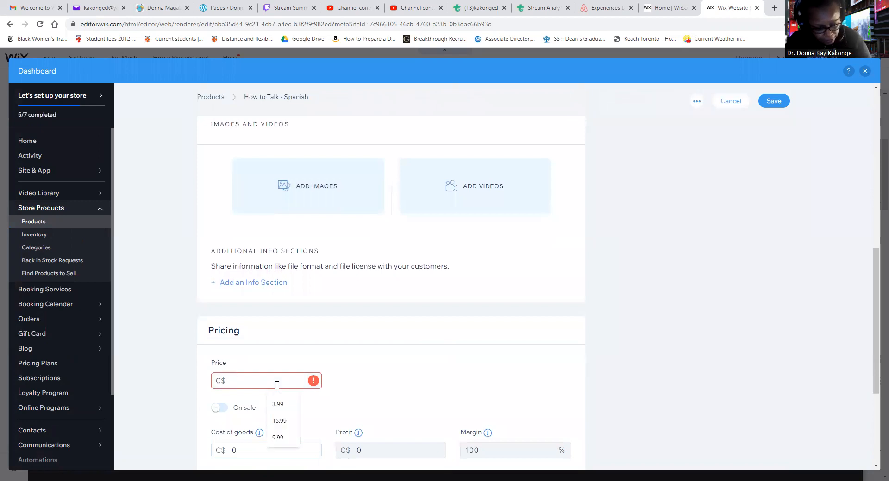
{"action": "left_click", "coordinate": [278, 405]}
{"action": "scroll", "coordinate": [292, 416], "scroll_direction": "down", "scroll_amount": 2}
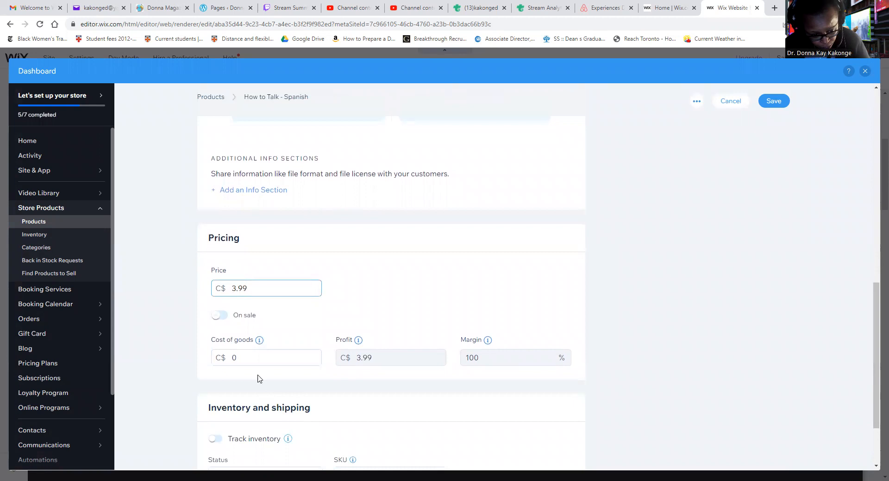
{"action": "left_click", "coordinate": [247, 357]}
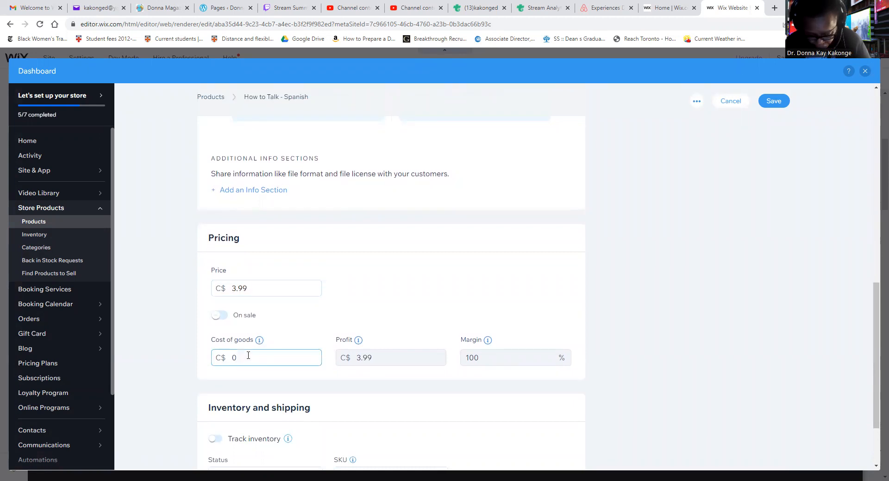
{"action": "type", "text": "3.99"}
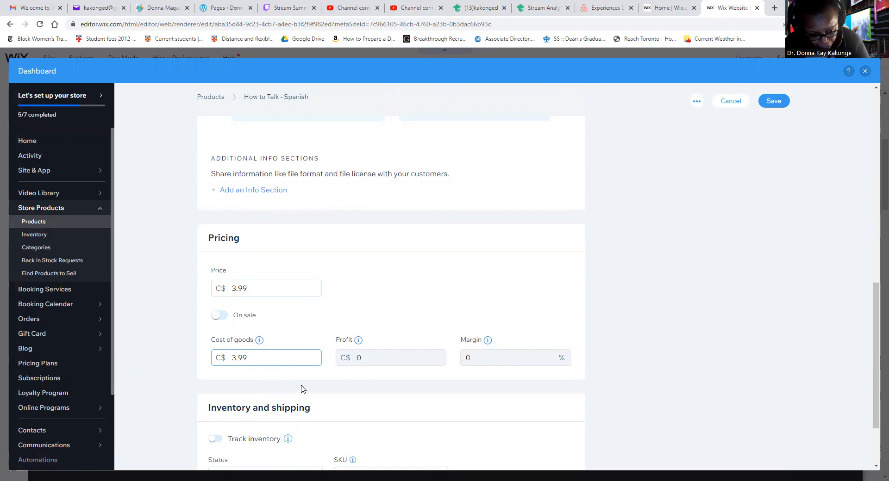
Save the How to Talk - Spanish product and close the dashboard to return to the home page in the editor.
{"action": "scroll", "coordinate": [324, 393], "scroll_direction": "down", "scroll_amount": 2}
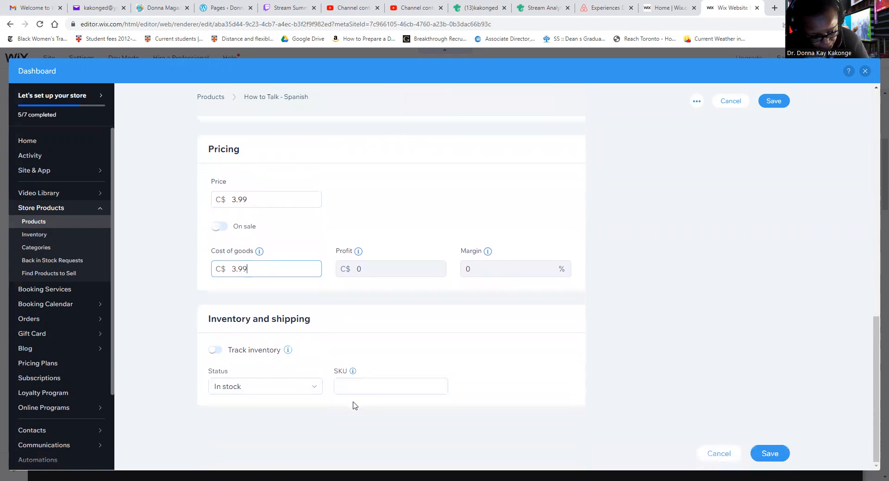
{"action": "scroll", "coordinate": [603, 400], "scroll_direction": "up", "scroll_amount": 10}
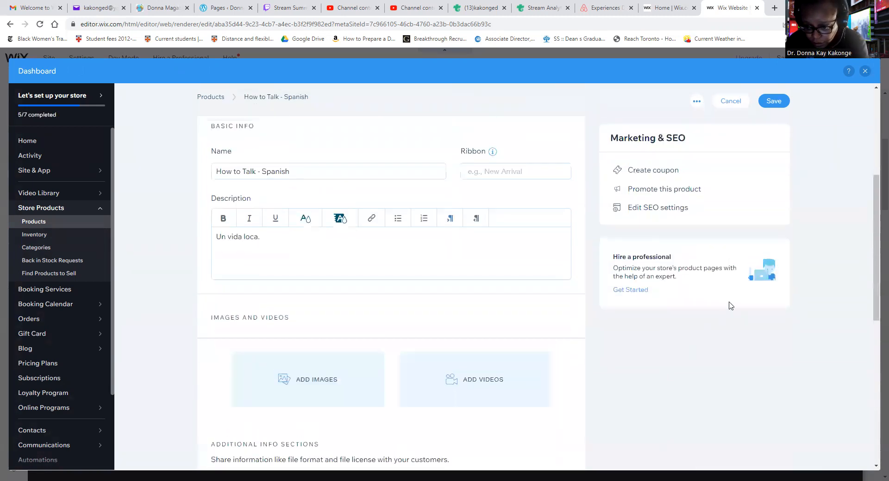
{"action": "left_click", "coordinate": [769, 102]}
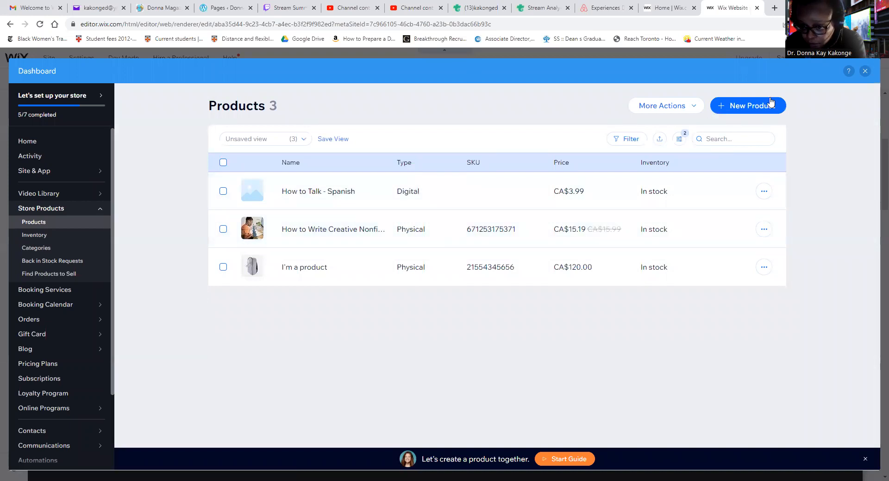
{"action": "left_click", "coordinate": [864, 72]}
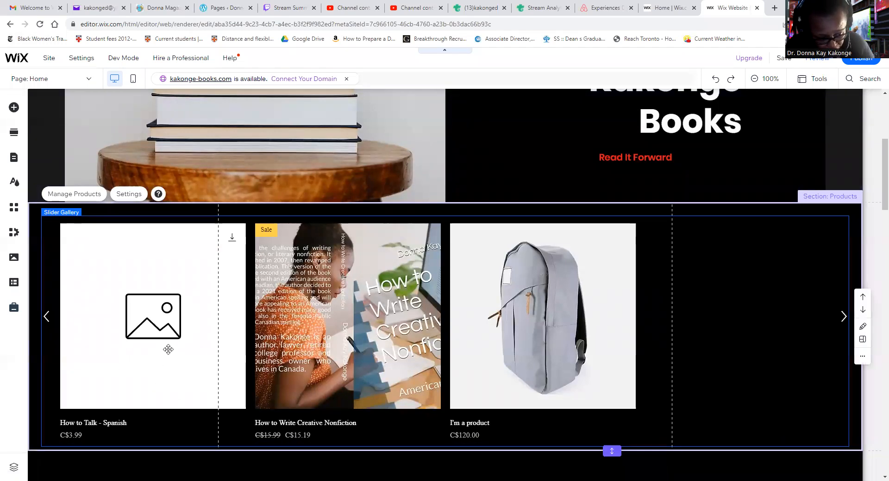
Review the home page from the product gallery through services, videos and contact to the footer, and return to the header.
{"action": "scroll", "coordinate": [235, 393], "scroll_direction": "down", "scroll_amount": 8}
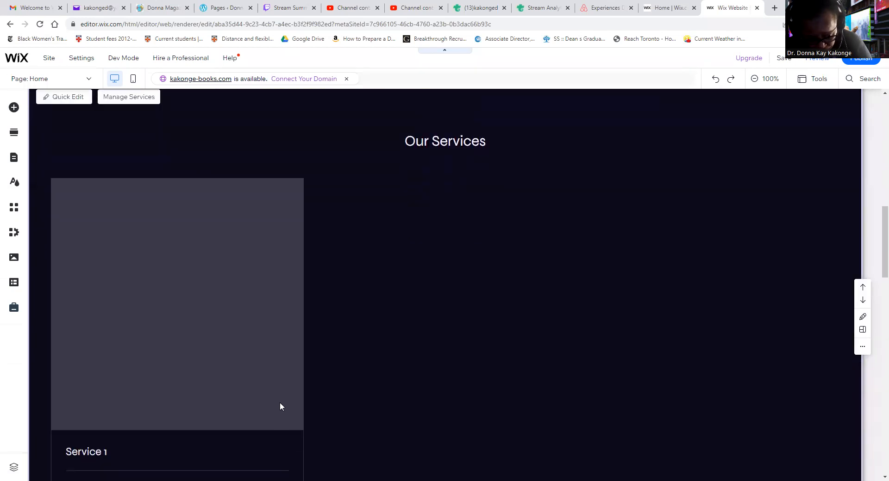
{"action": "scroll", "coordinate": [280, 408], "scroll_direction": "down", "scroll_amount": 6}
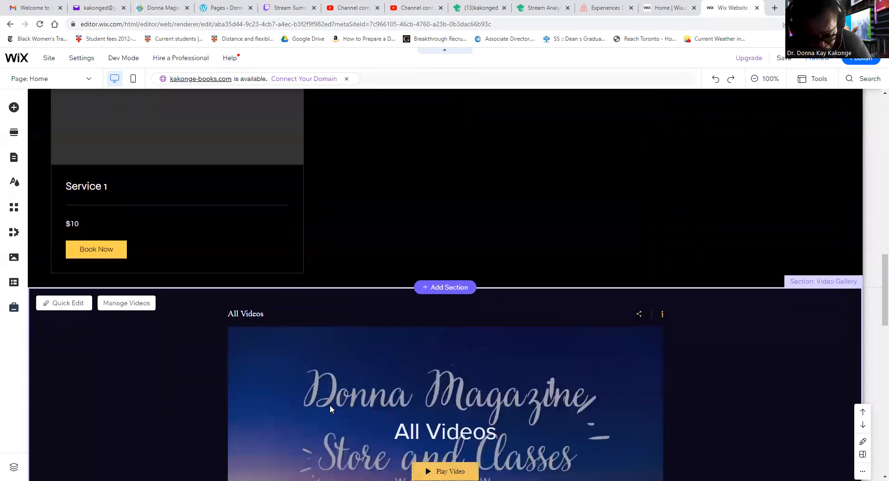
{"action": "scroll", "coordinate": [329, 405], "scroll_direction": "down", "scroll_amount": 10}
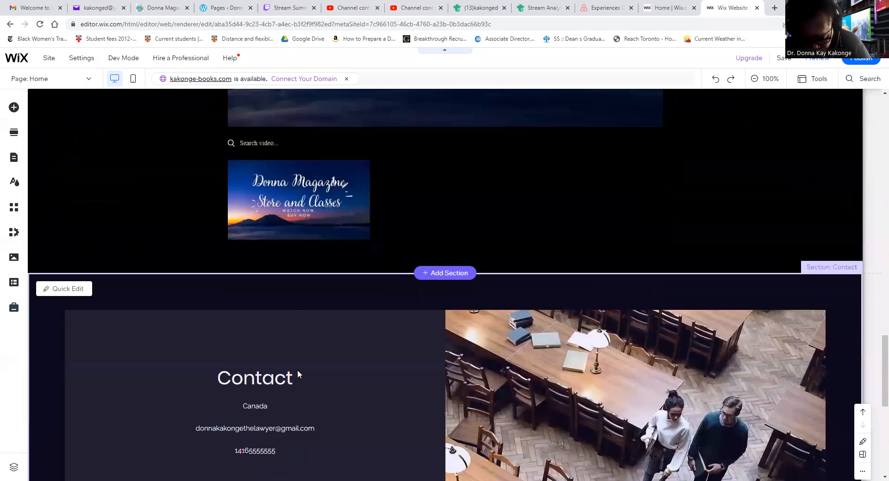
{"action": "scroll", "coordinate": [292, 373], "scroll_direction": "down", "scroll_amount": 8}
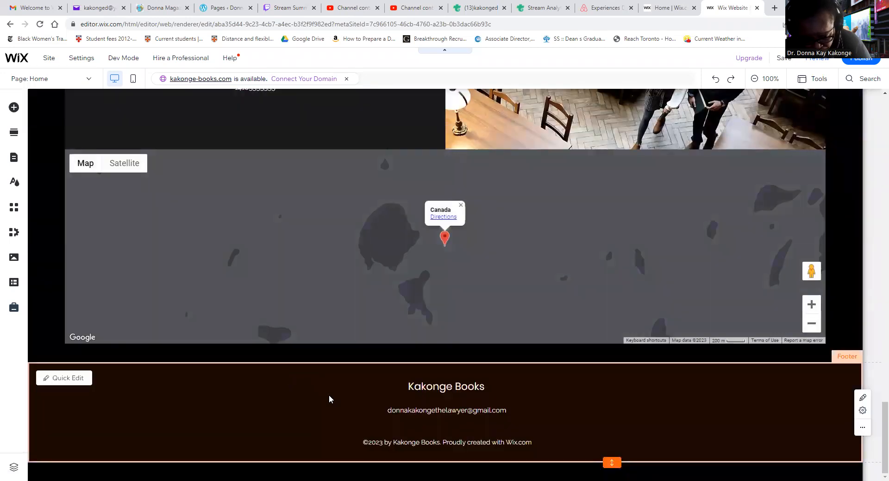
{"action": "scroll", "coordinate": [331, 407], "scroll_direction": "up", "scroll_amount": 12}
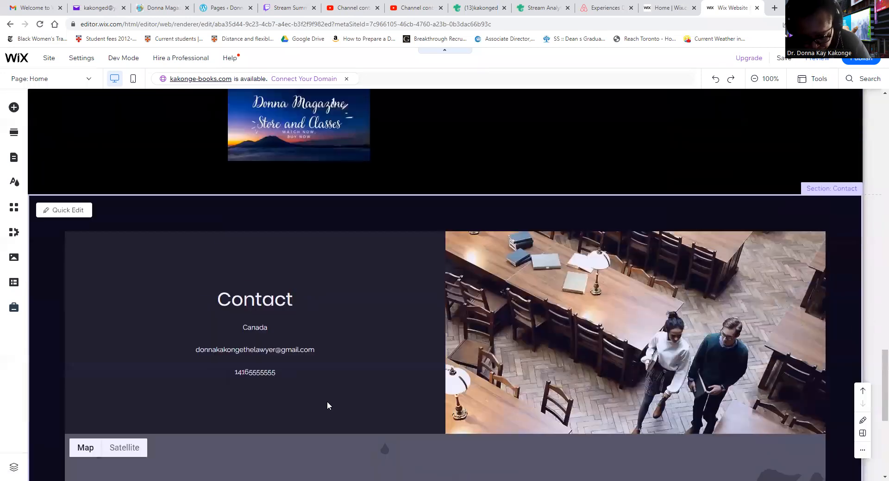
{"action": "scroll", "coordinate": [315, 400], "scroll_direction": "up", "scroll_amount": 7}
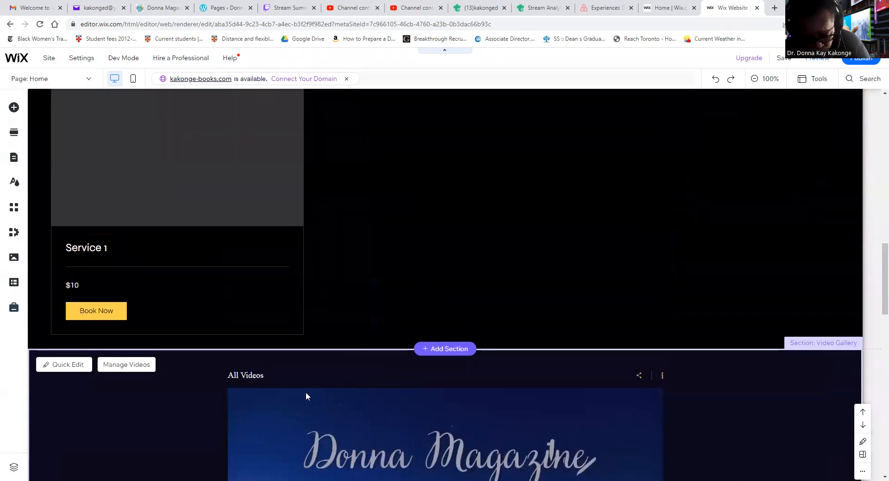
{"action": "scroll", "coordinate": [310, 385], "scroll_direction": "down", "scroll_amount": 2}
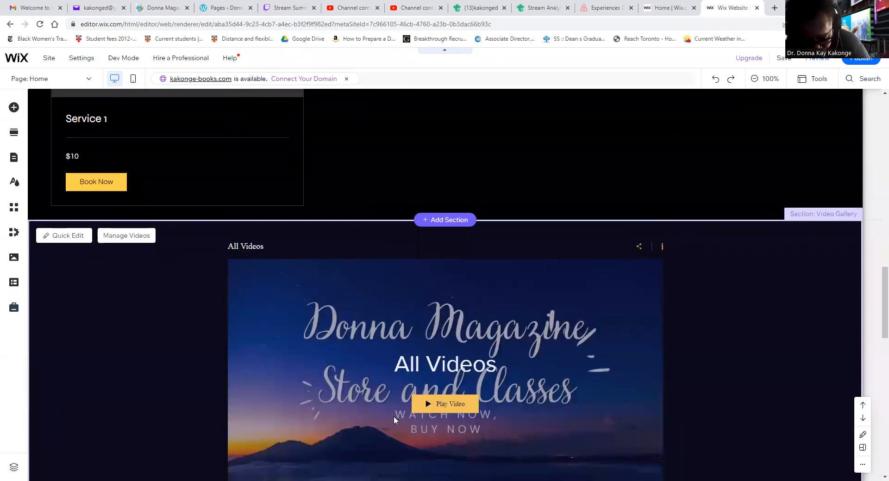
{"action": "scroll", "coordinate": [345, 387], "scroll_direction": "down", "scroll_amount": 2}
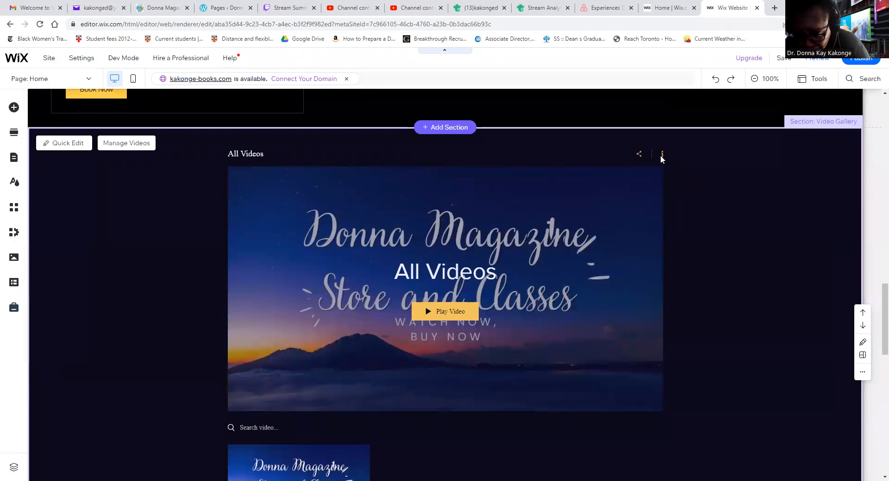
{"action": "scroll", "coordinate": [546, 240], "scroll_direction": "down", "scroll_amount": 4}
{"action": "scroll", "coordinate": [537, 233], "scroll_direction": "up", "scroll_amount": 8}
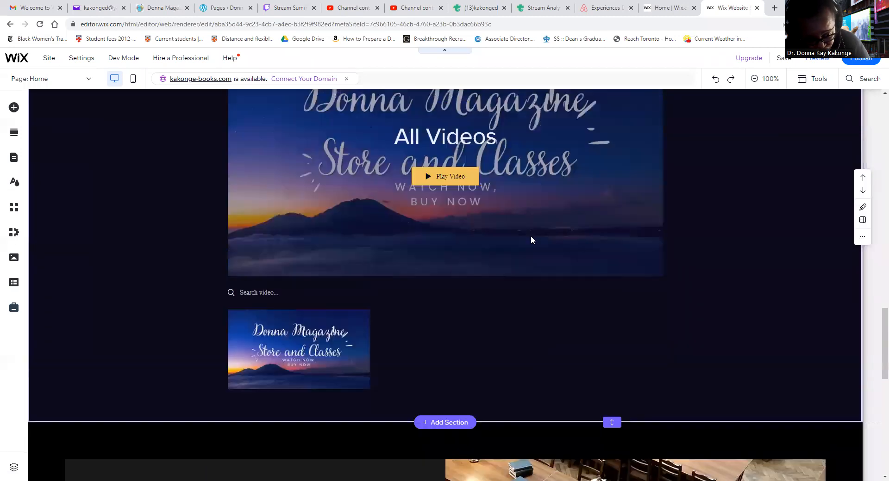
{"action": "scroll", "coordinate": [514, 242], "scroll_direction": "up", "scroll_amount": 10}
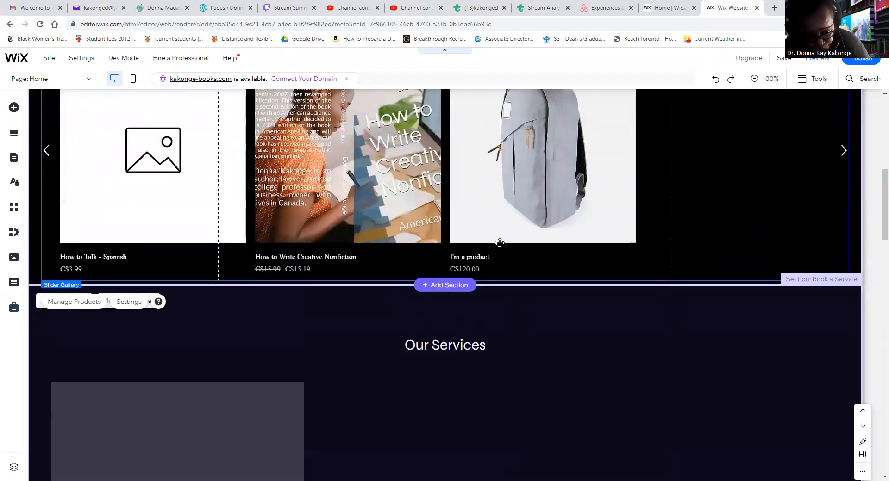
{"action": "scroll", "coordinate": [492, 244], "scroll_direction": "up", "scroll_amount": 7}
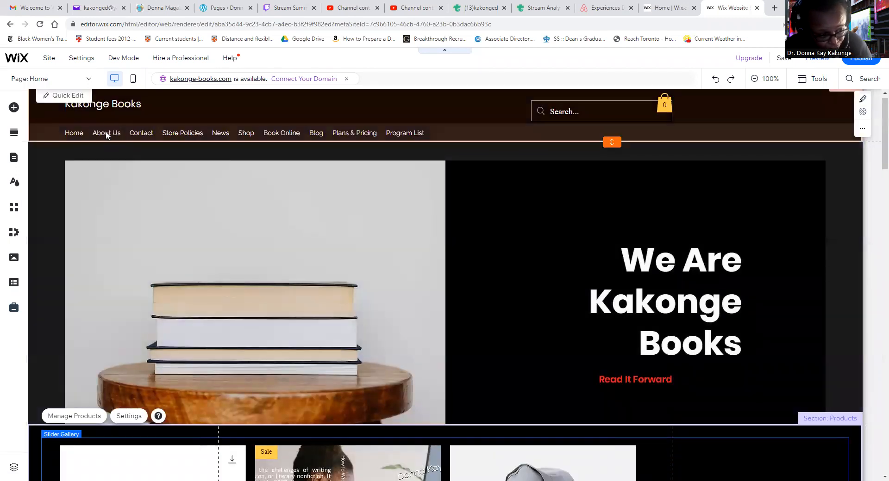
Select the header's horizontal navigation menu, move it slightly to the right and down, and deselect it.
{"action": "left_click", "coordinate": [110, 135]}
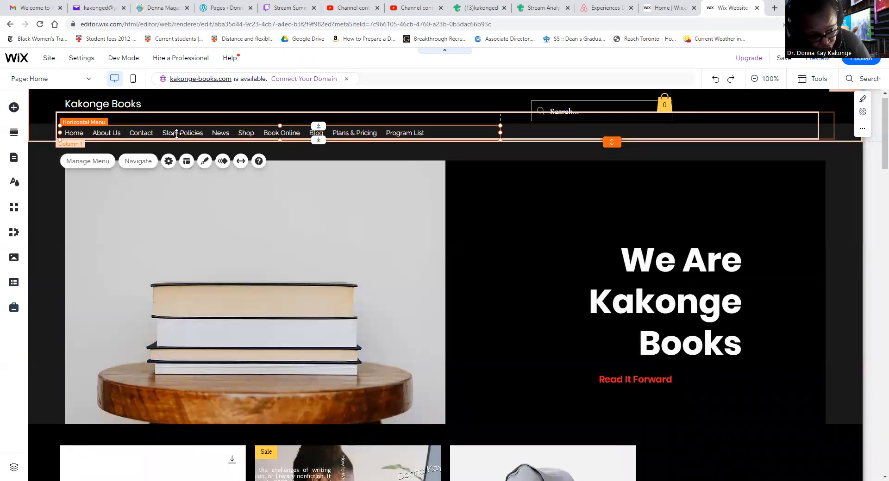
{"action": "left_click", "coordinate": [201, 138]}
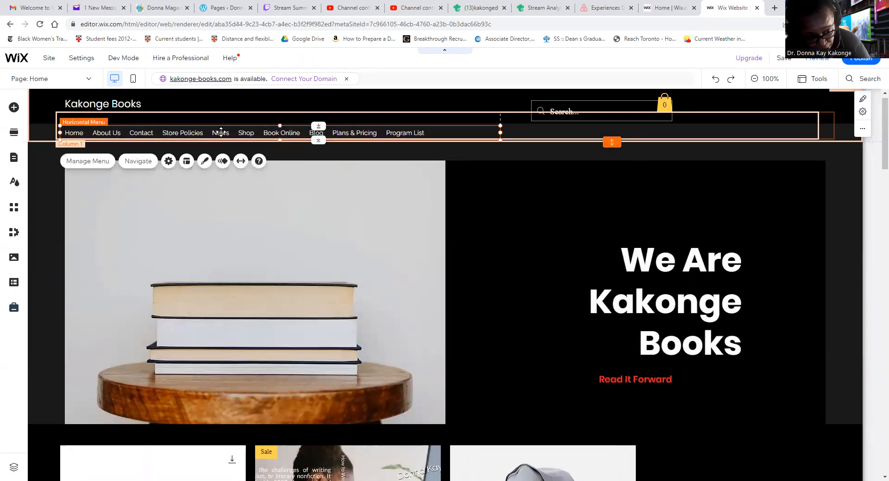
{"action": "left_click", "coordinate": [274, 133]}
{"action": "left_click", "coordinate": [315, 134]}
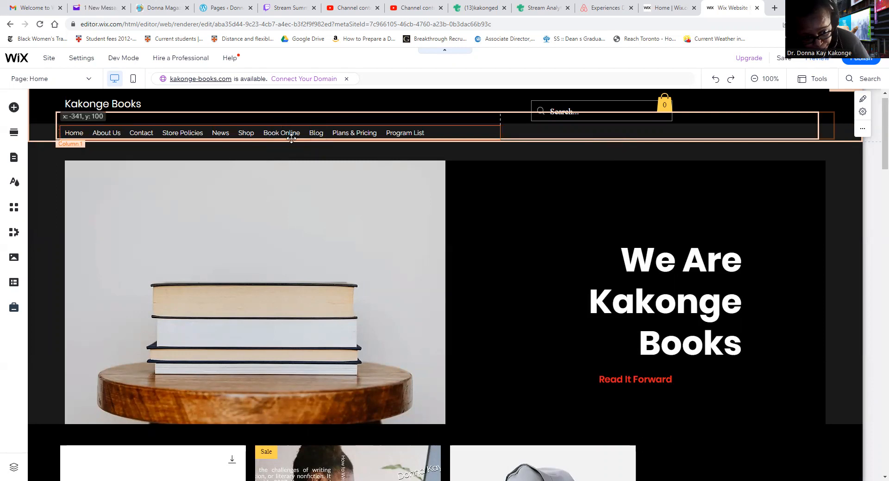
{"action": "left_click", "coordinate": [361, 134]}
{"action": "left_click_drag", "start_coordinate": [361, 135], "coordinate": [405, 134]}
{"action": "left_click", "coordinate": [485, 196]}
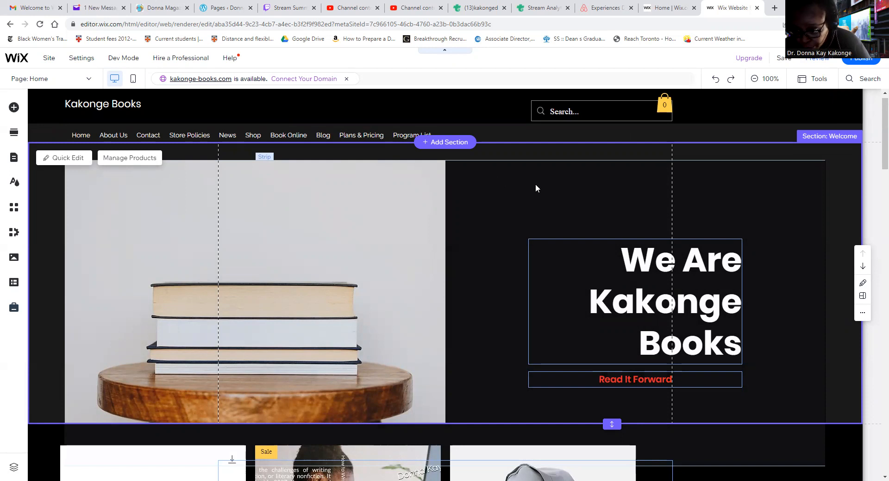
Open the site design settings and start customizing the color and text theme.
{"action": "scroll", "coordinate": [472, 206], "scroll_direction": "down", "scroll_amount": 2}
{"action": "scroll", "coordinate": [472, 206], "scroll_direction": "down", "scroll_amount": 10}
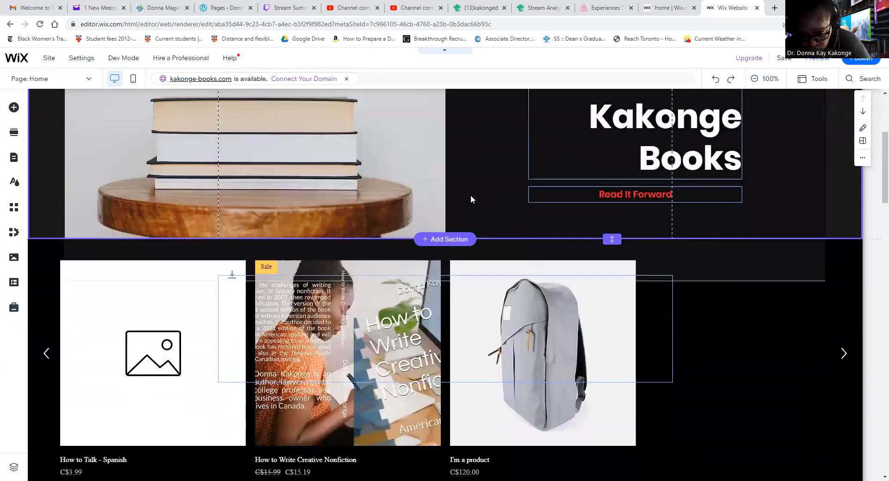
{"action": "scroll", "coordinate": [428, 213], "scroll_direction": "up", "scroll_amount": 9}
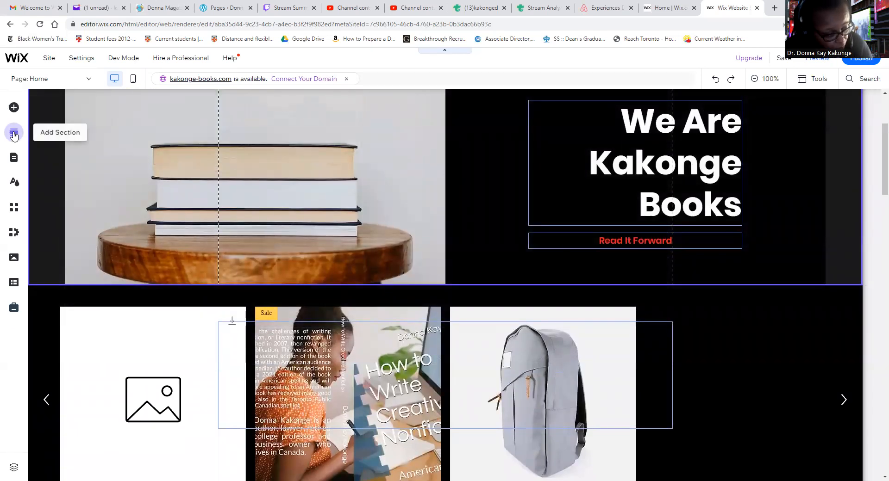
{"action": "left_click", "coordinate": [13, 182]}
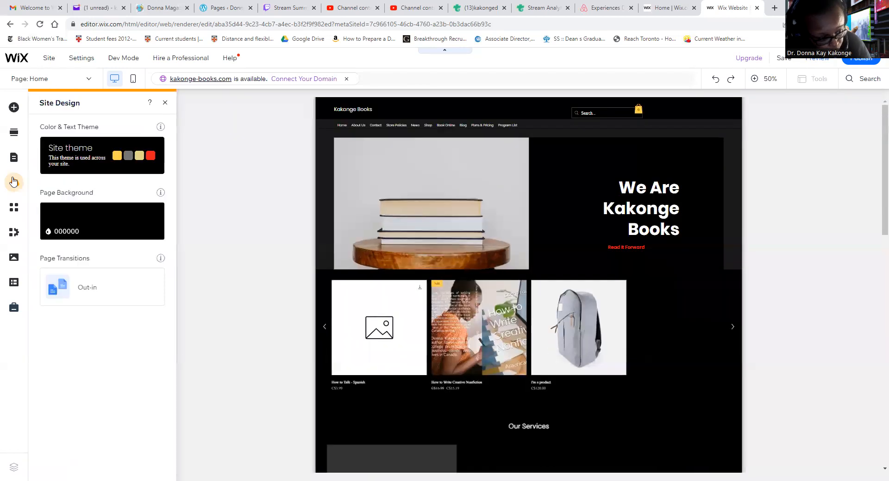
{"action": "mouse_move", "coordinate": [121, 162]}
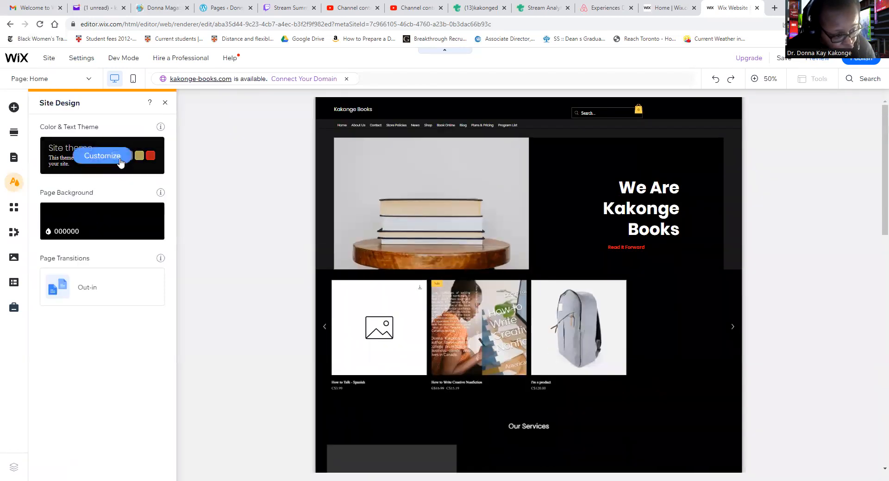
{"action": "left_click", "coordinate": [115, 160]}
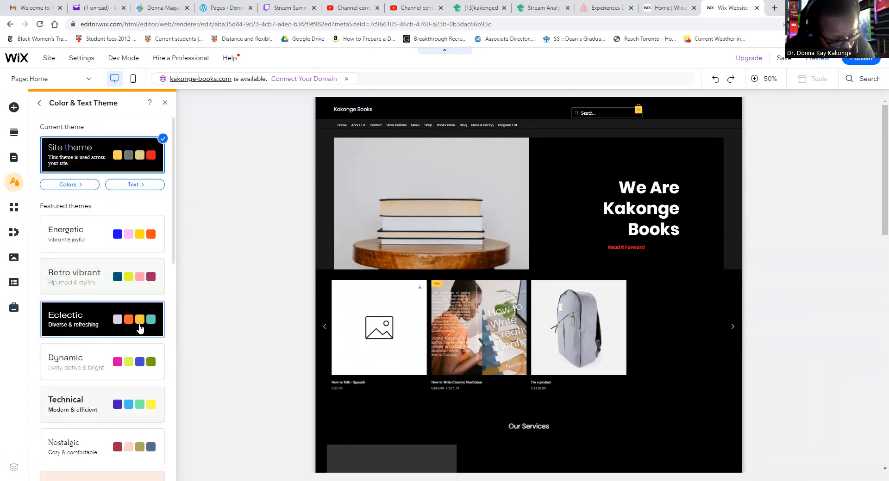
Try the Dynamic featured theme on the site and check the home page down to the footer.
{"action": "left_click", "coordinate": [137, 371]}
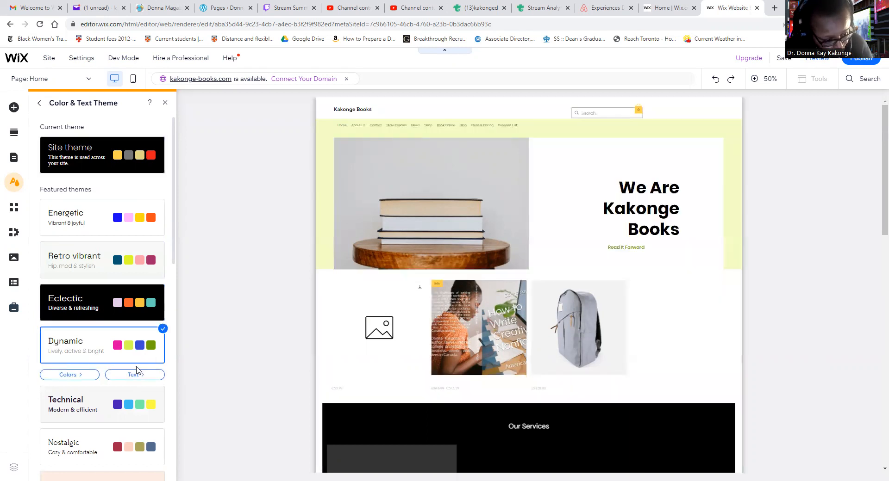
{"action": "scroll", "coordinate": [249, 340], "scroll_direction": "down", "scroll_amount": 10}
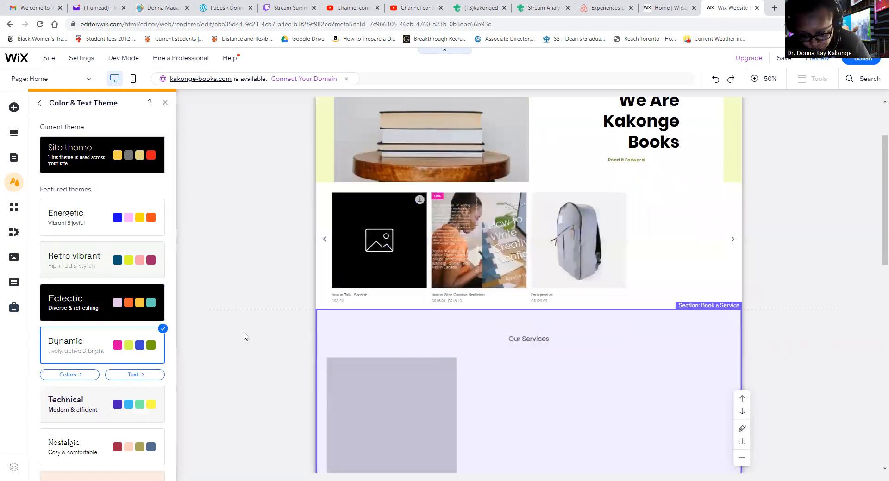
{"action": "scroll", "coordinate": [230, 314], "scroll_direction": "down", "scroll_amount": 3}
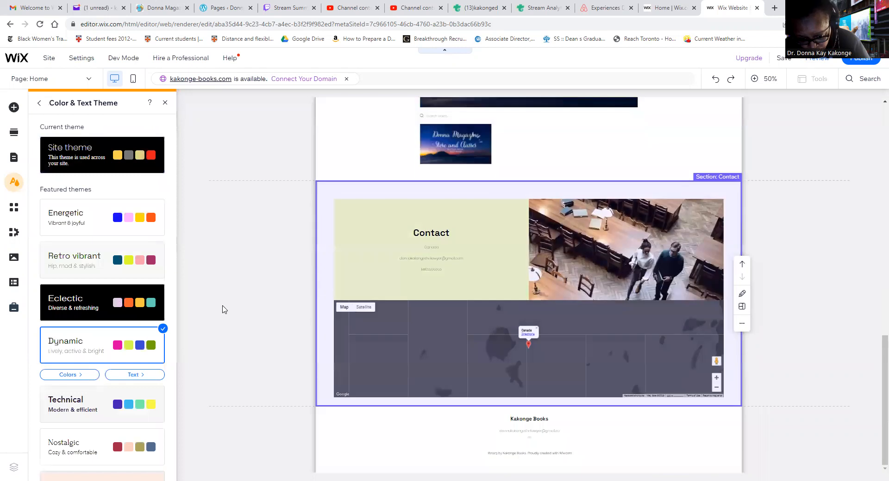
Apply the Technical featured theme to the site's colors and text.
{"action": "left_click", "coordinate": [127, 412]}
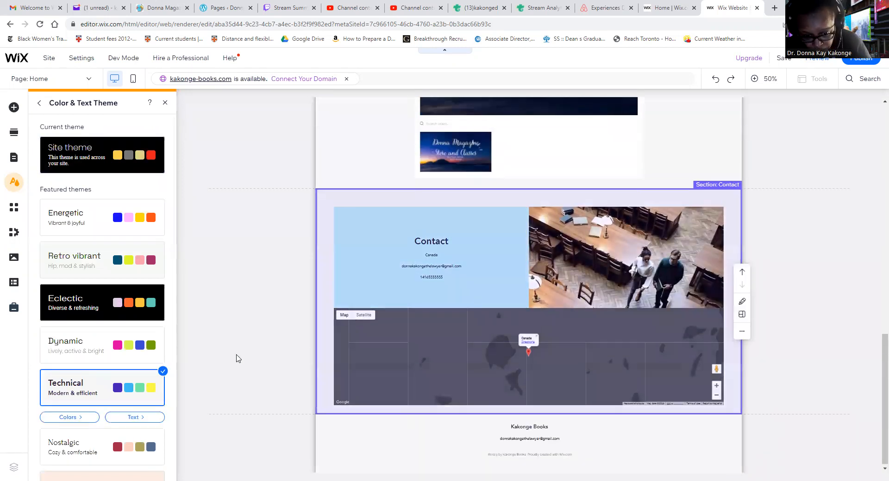
Try the Energetic featured theme on the site and check the home page down to the Contact section.
{"action": "scroll", "coordinate": [227, 351], "scroll_direction": "up", "scroll_amount": 5}
{"action": "scroll", "coordinate": [227, 350], "scroll_direction": "up", "scroll_amount": 8}
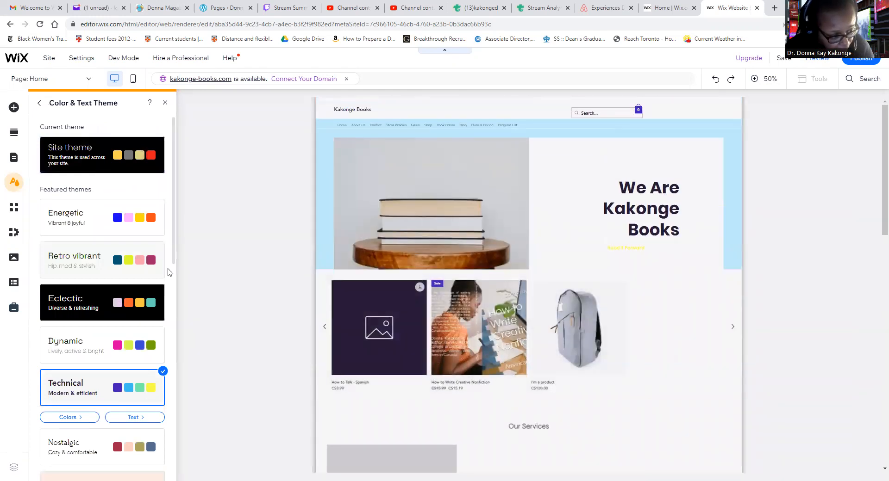
{"action": "left_click", "coordinate": [140, 226]}
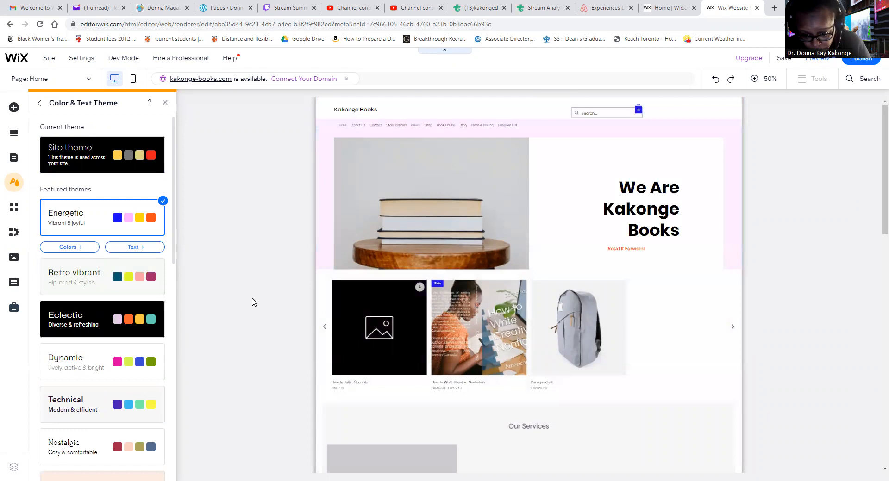
{"action": "scroll", "coordinate": [287, 297], "scroll_direction": "down", "scroll_amount": 10}
{"action": "scroll", "coordinate": [268, 280], "scroll_direction": "down", "scroll_amount": 5}
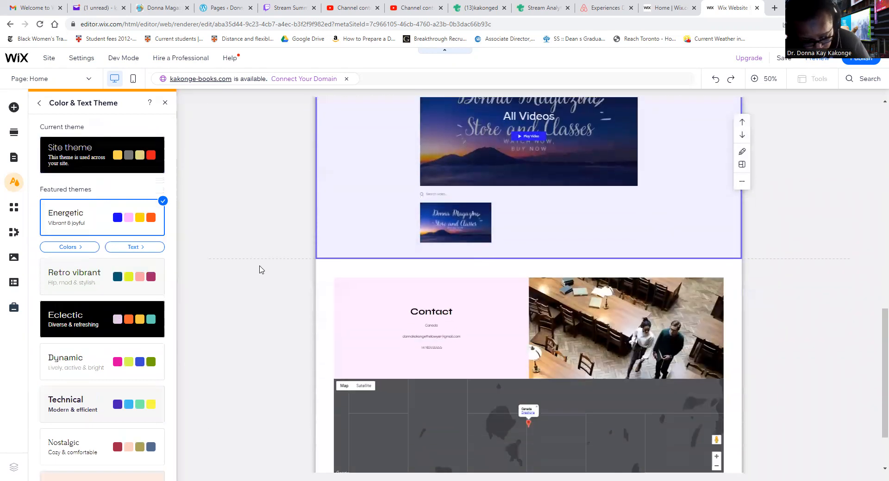
Try the Nostalgic featured theme and check how it looks on the home page sections.
{"action": "scroll", "coordinate": [141, 362], "scroll_direction": "down", "scroll_amount": 2}
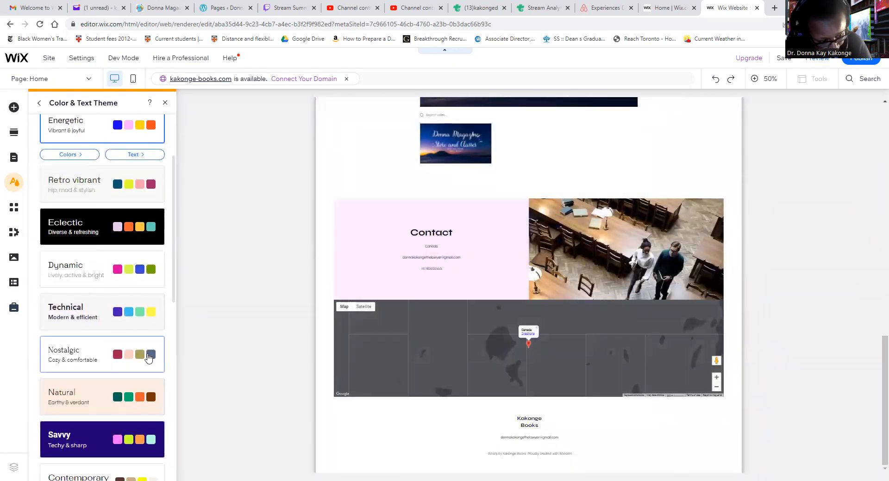
{"action": "left_click", "coordinate": [141, 361]}
{"action": "scroll", "coordinate": [291, 345], "scroll_direction": "up", "scroll_amount": 3}
{"action": "scroll", "coordinate": [291, 343], "scroll_direction": "up", "scroll_amount": 8}
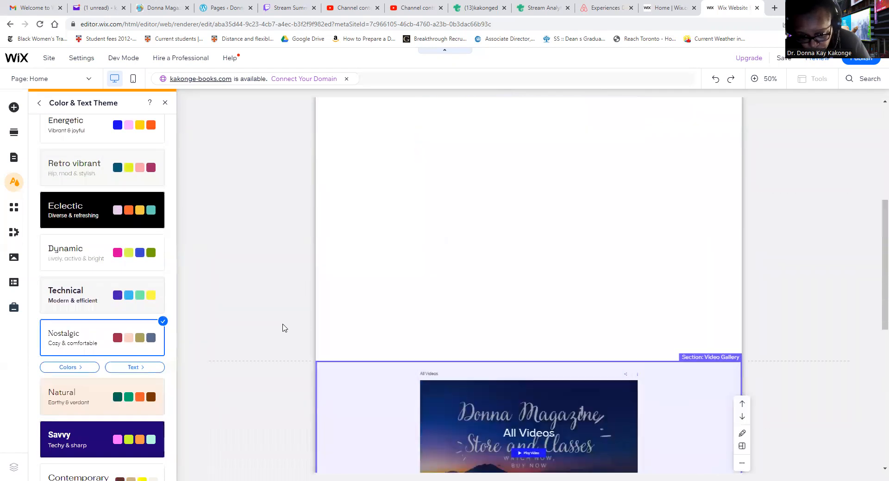
{"action": "scroll", "coordinate": [259, 318], "scroll_direction": "down", "scroll_amount": 5}
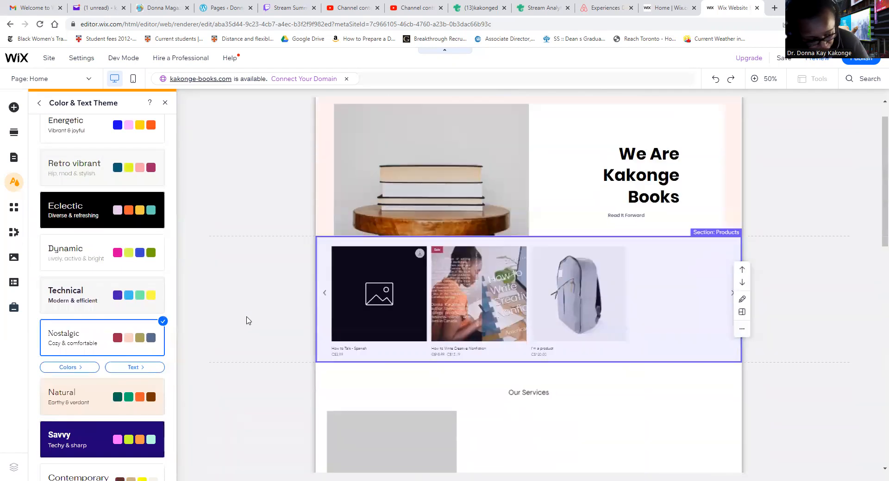
Apply the Contemporary featured theme to the site's colors and text.
{"action": "scroll", "coordinate": [99, 380], "scroll_direction": "down", "scroll_amount": 3}
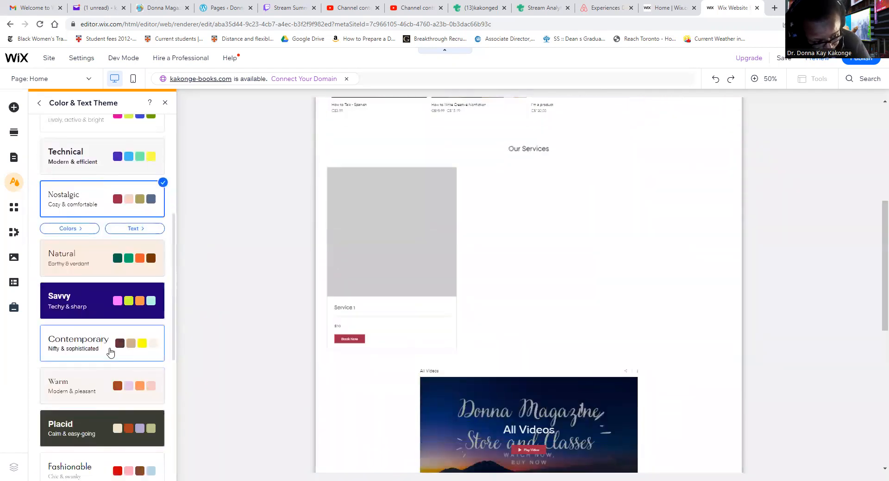
{"action": "left_click", "coordinate": [106, 355]}
{"action": "scroll", "coordinate": [262, 342], "scroll_direction": "up", "scroll_amount": 5}
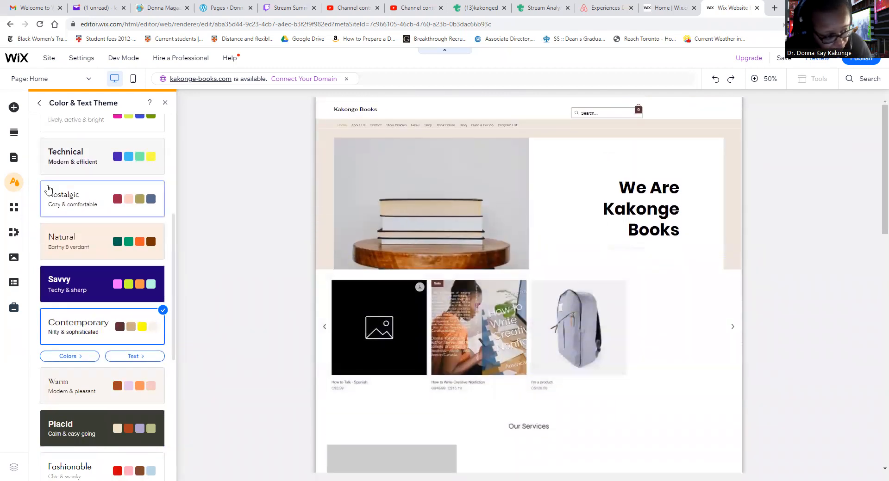
Browse the Wix App Market's recommended apps, trending apps and Wix Business Solutions.
{"action": "left_click", "coordinate": [17, 214]}
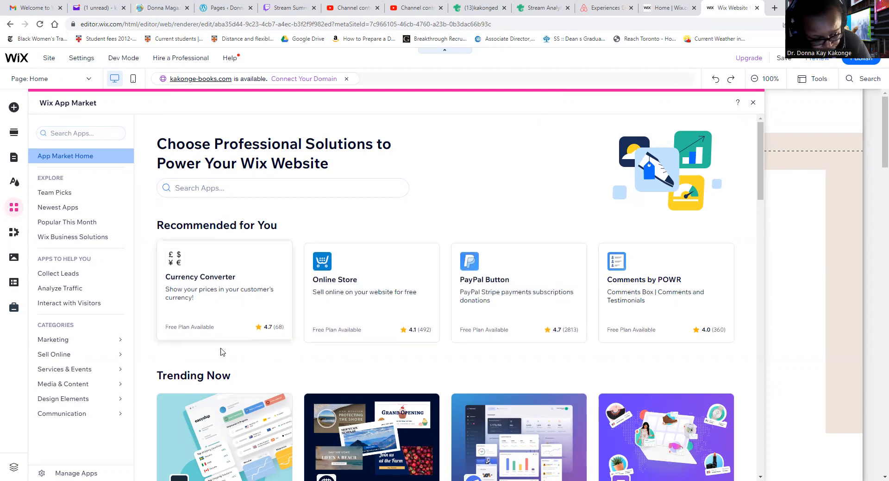
{"action": "scroll", "coordinate": [217, 342], "scroll_direction": "down", "scroll_amount": 3}
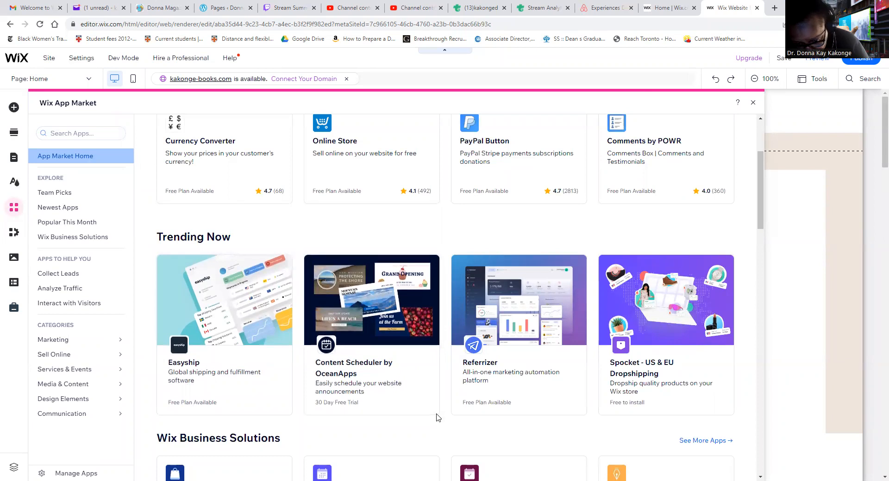
{"action": "scroll", "coordinate": [521, 421], "scroll_direction": "down", "scroll_amount": 3}
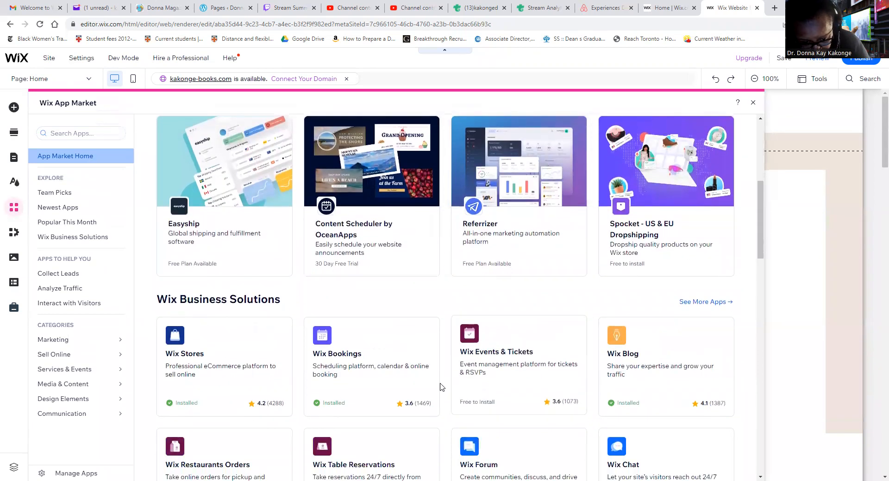
Look through the Wix Stores management options and recommended tools under My Business.
{"action": "left_click", "coordinate": [16, 235]}
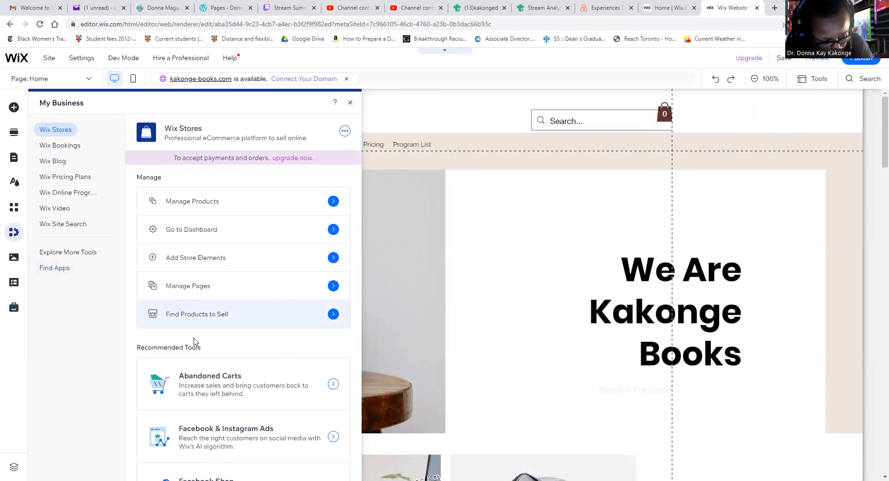
{"action": "scroll", "coordinate": [155, 337], "scroll_direction": "down", "scroll_amount": 6}
{"action": "scroll", "coordinate": [158, 303], "scroll_direction": "down", "scroll_amount": 1}
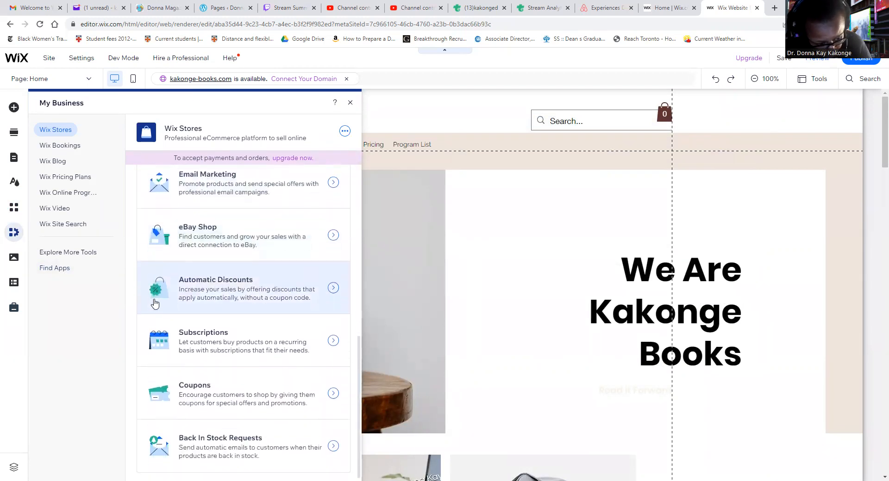
{"action": "scroll", "coordinate": [155, 304], "scroll_direction": "up", "scroll_amount": 2}
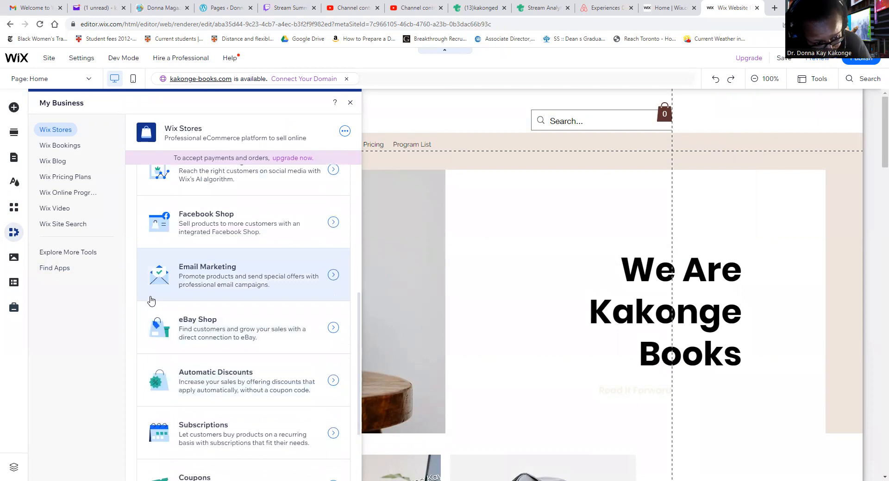
{"action": "scroll", "coordinate": [151, 301], "scroll_direction": "up", "scroll_amount": 2}
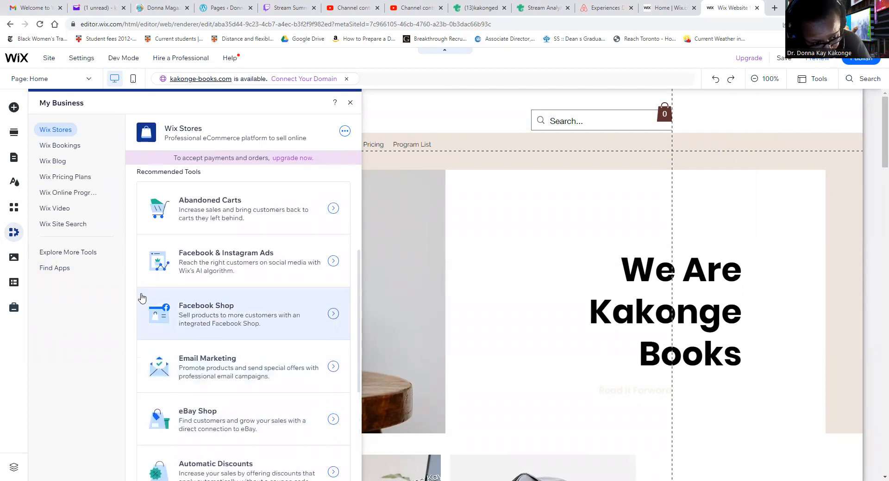
{"action": "scroll", "coordinate": [142, 299], "scroll_direction": "up", "scroll_amount": 1}
{"action": "scroll", "coordinate": [139, 299], "scroll_direction": "up", "scroll_amount": 1}
{"action": "scroll", "coordinate": [137, 299], "scroll_direction": "down", "scroll_amount": 4}
{"action": "scroll", "coordinate": [134, 299], "scroll_direction": "down", "scroll_amount": 1}
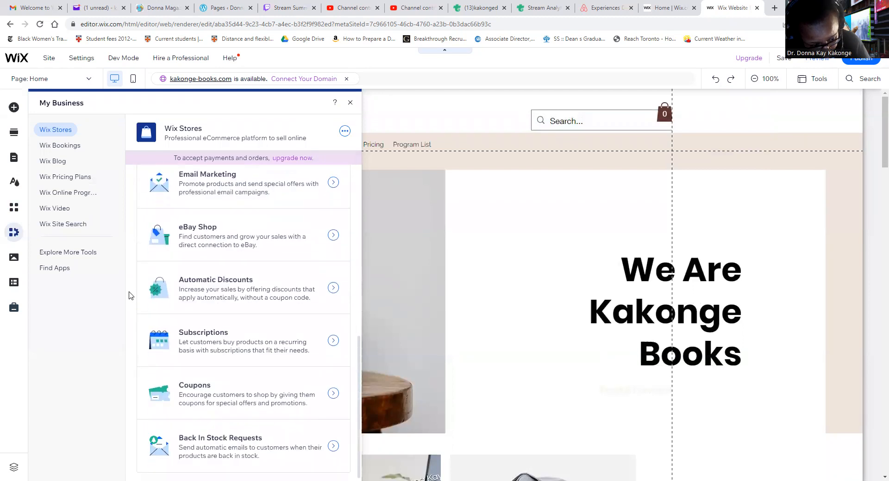
Browse the site's media options, from site files to the free Wix and Shutterstock images and videos.
{"action": "left_click", "coordinate": [20, 262]}
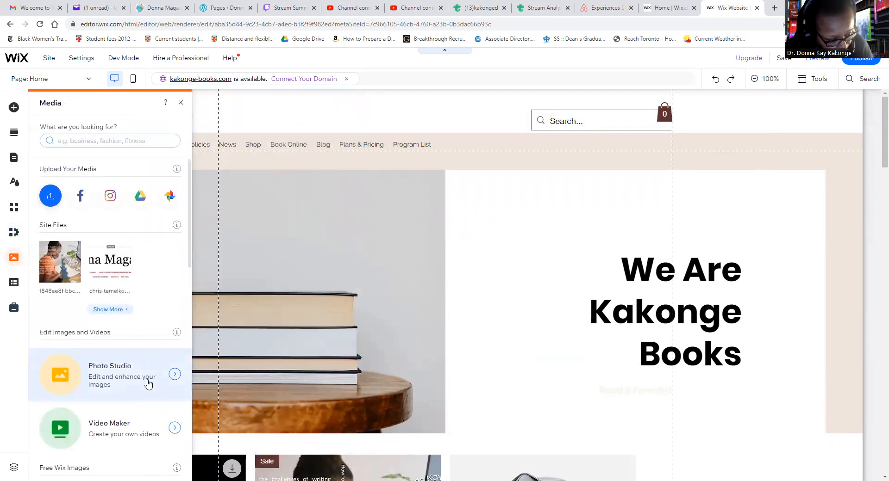
{"action": "scroll", "coordinate": [148, 384], "scroll_direction": "down", "scroll_amount": 4}
{"action": "scroll", "coordinate": [144, 375], "scroll_direction": "down", "scroll_amount": 2}
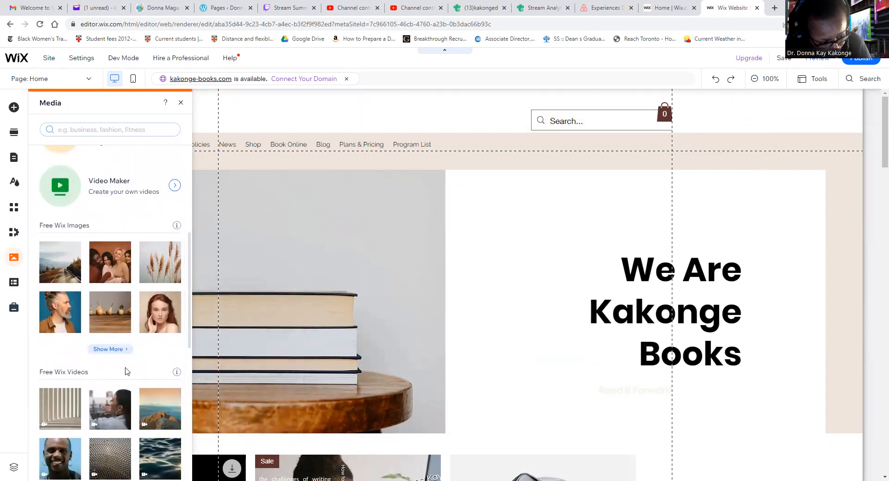
{"action": "scroll", "coordinate": [126, 371], "scroll_direction": "down", "scroll_amount": 5}
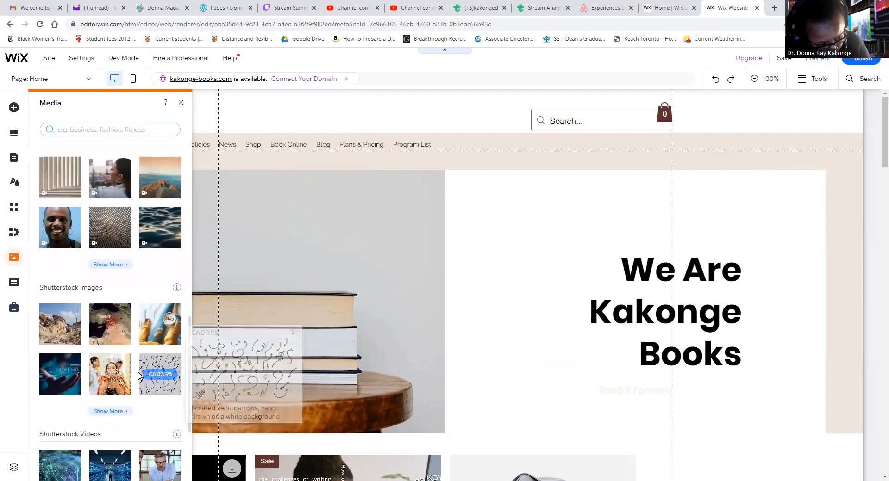
{"action": "scroll", "coordinate": [139, 376], "scroll_direction": "down", "scroll_amount": 2}
{"action": "scroll", "coordinate": [138, 370], "scroll_direction": "down", "scroll_amount": 1}
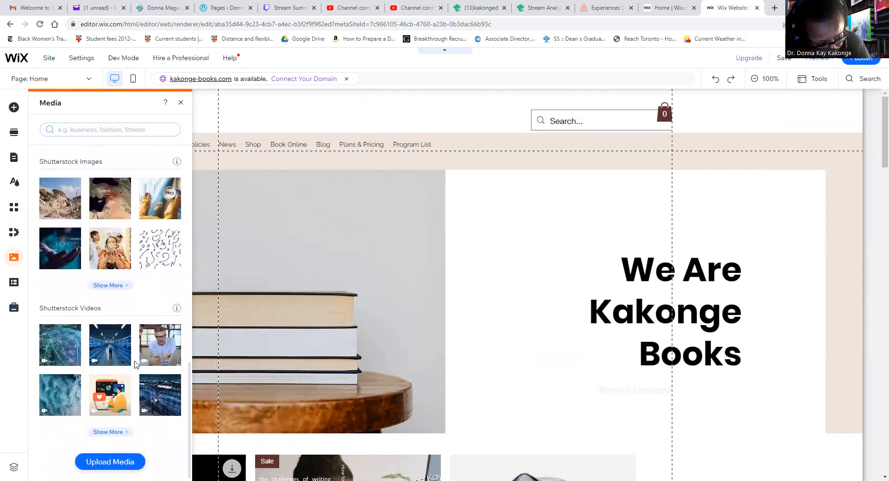
View the Content Manager and the Marketing & SEO options, then return to the page canvas.
{"action": "left_click", "coordinate": [14, 283]}
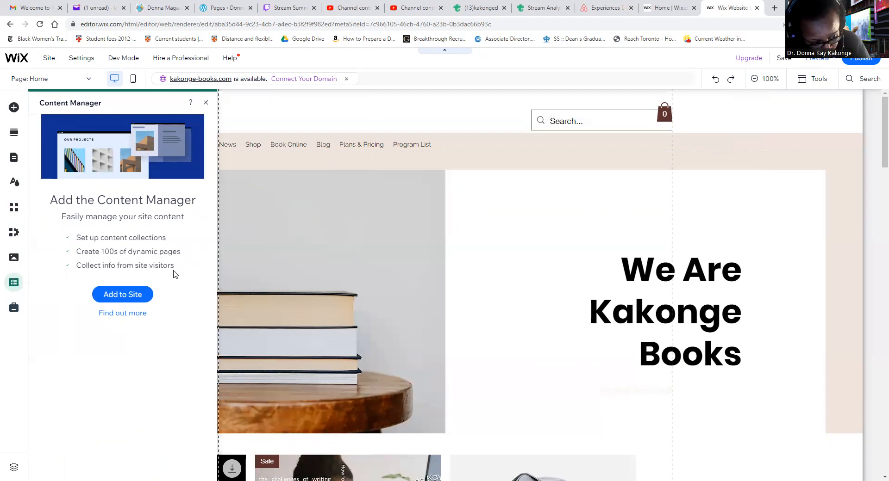
{"action": "left_click", "coordinate": [16, 310]}
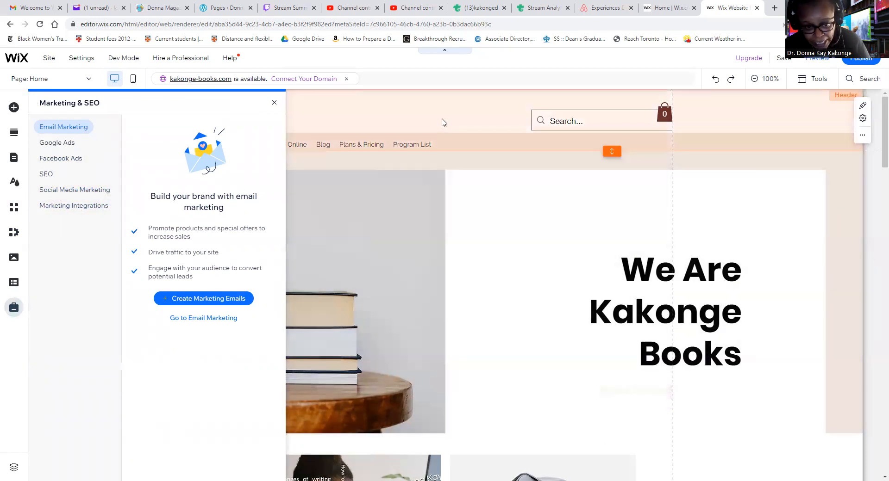
{"action": "left_click", "coordinate": [440, 121]}
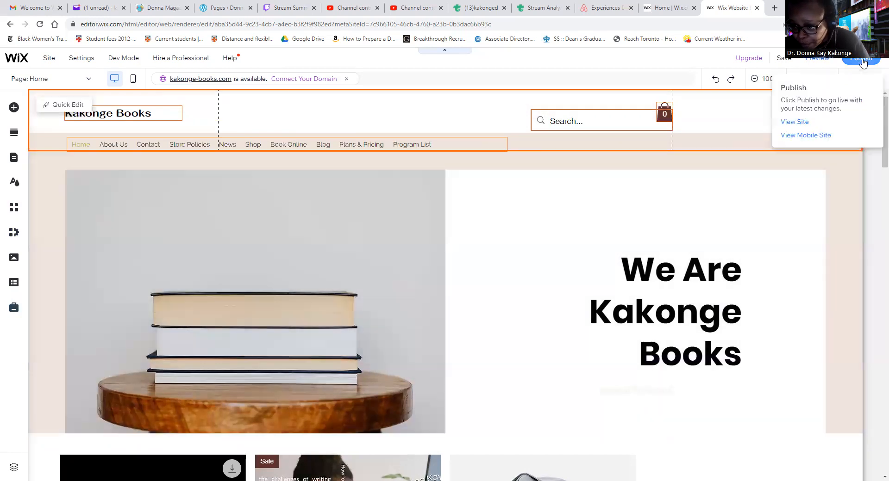
Publish the updated site and open its live version.
{"action": "left_click", "coordinate": [862, 62]}
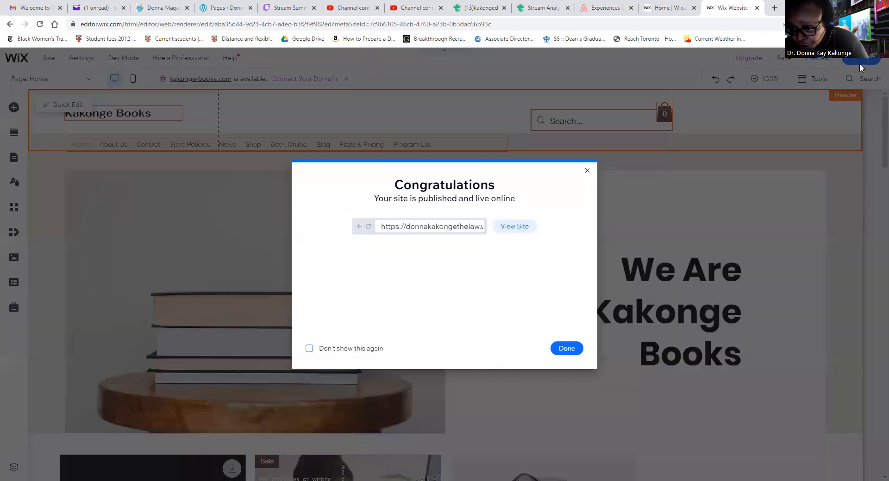
{"action": "left_click", "coordinate": [528, 231]}
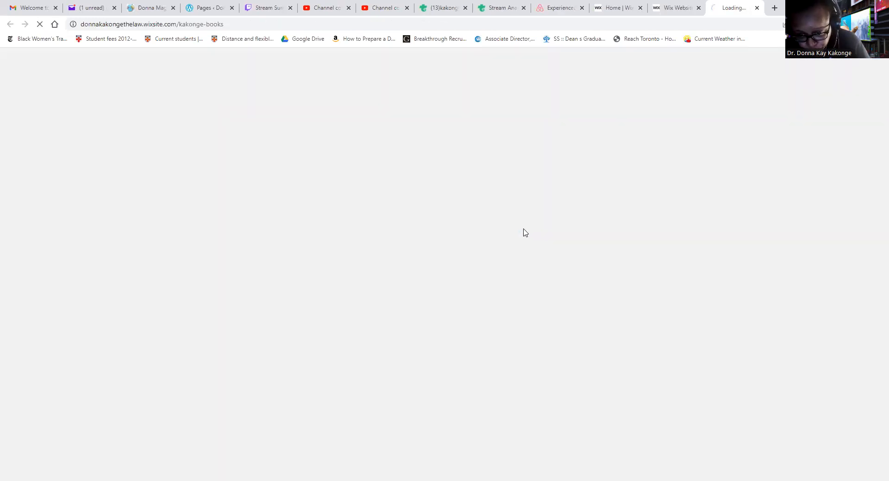